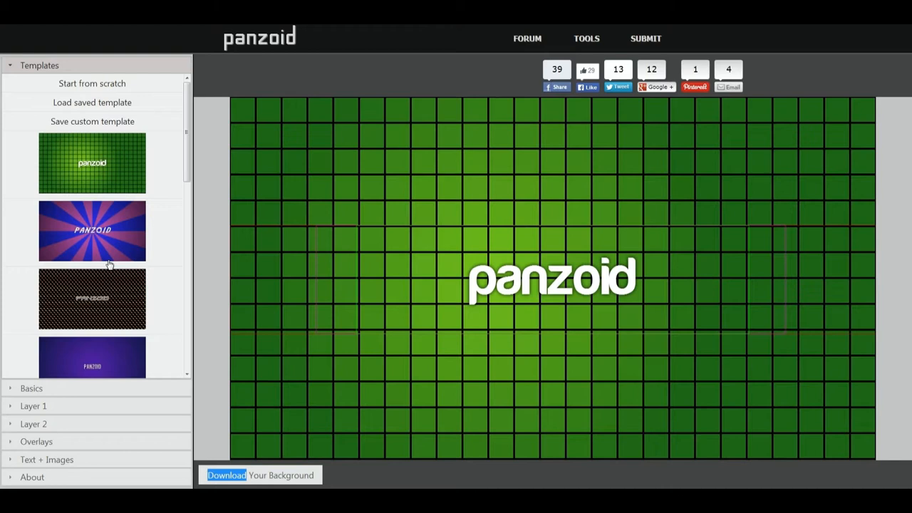
Step: Preview the sunburst, black dotted and yellow swirl templates, then settle on the green/brown checkered one
left_click(92, 243)
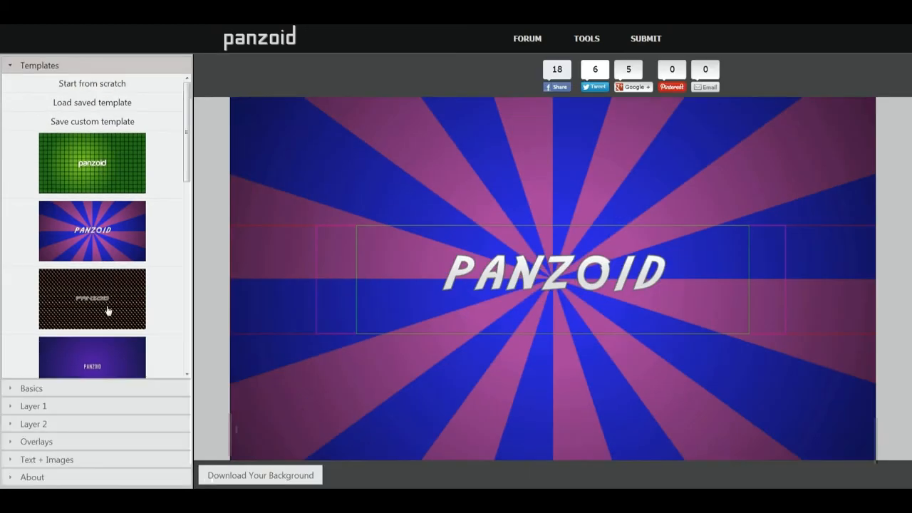
left_click(92, 299)
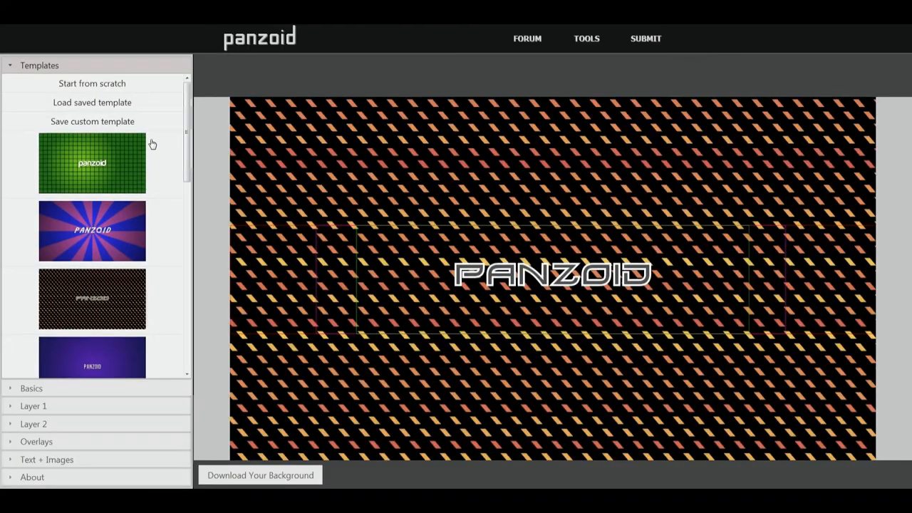
left_click_drag(186, 139, 189, 203)
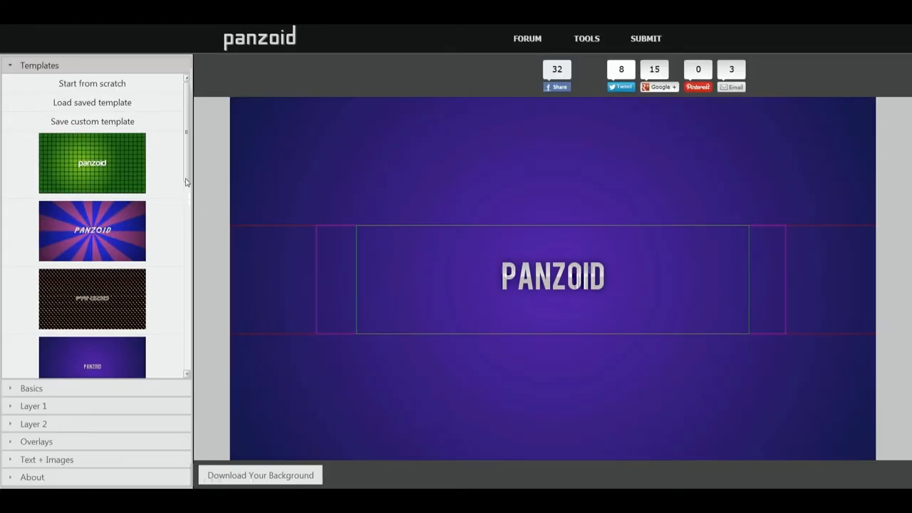
left_click_drag(187, 181, 188, 207)
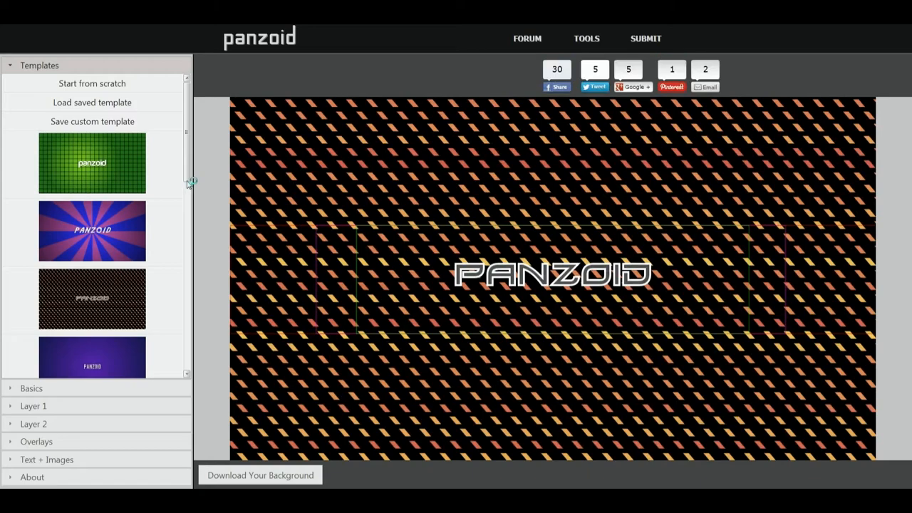
left_click_drag(187, 164, 187, 228)
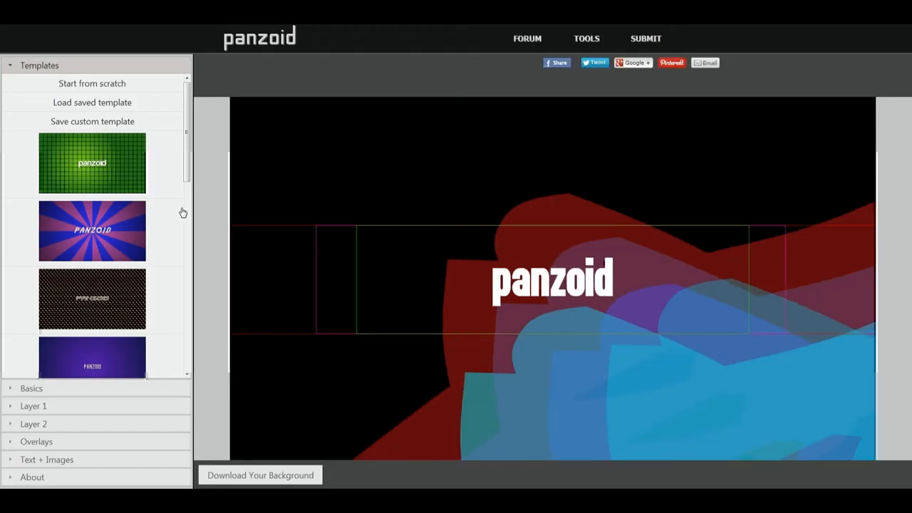
left_click_drag(187, 164, 187, 196)
left_click_drag(186, 143, 181, 315)
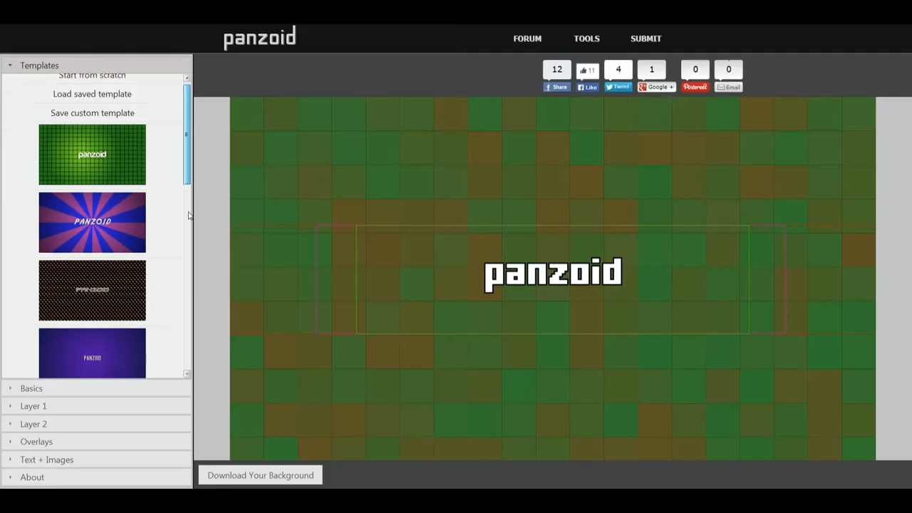
left_click(92, 344)
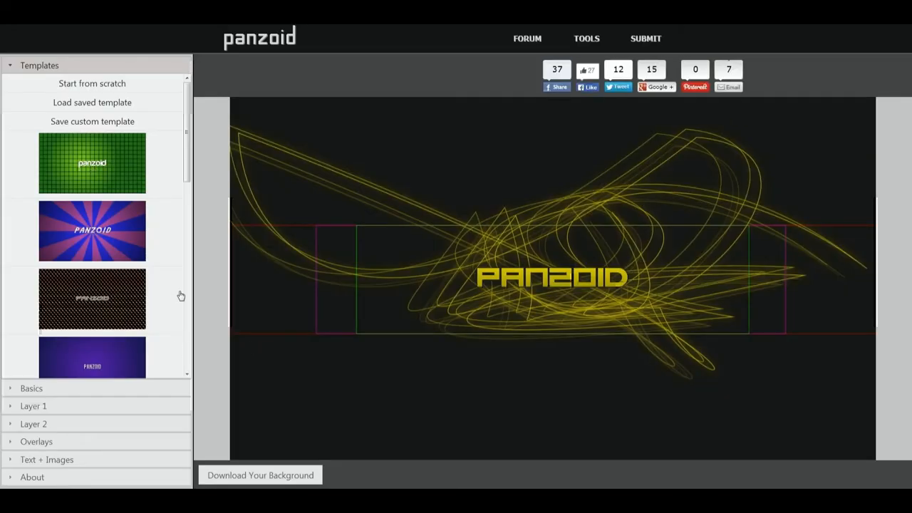
left_click(128, 176)
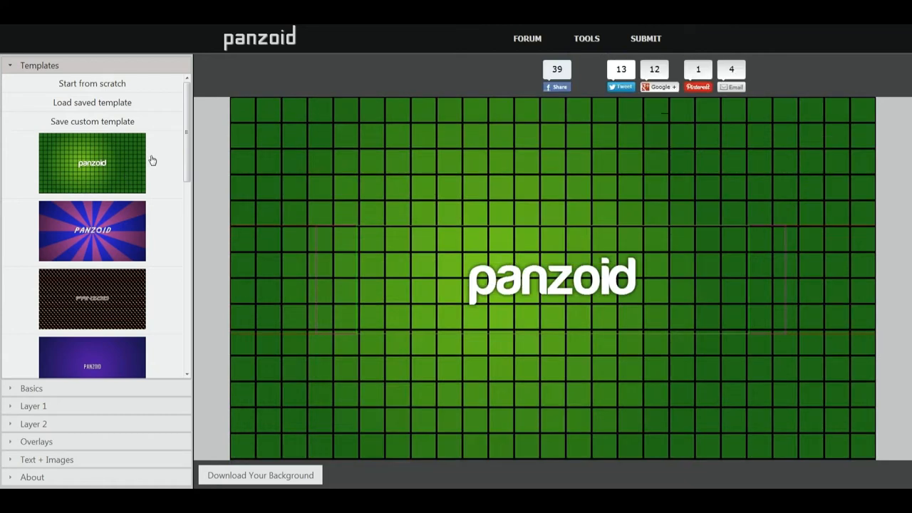
left_click_drag(186, 158, 190, 222)
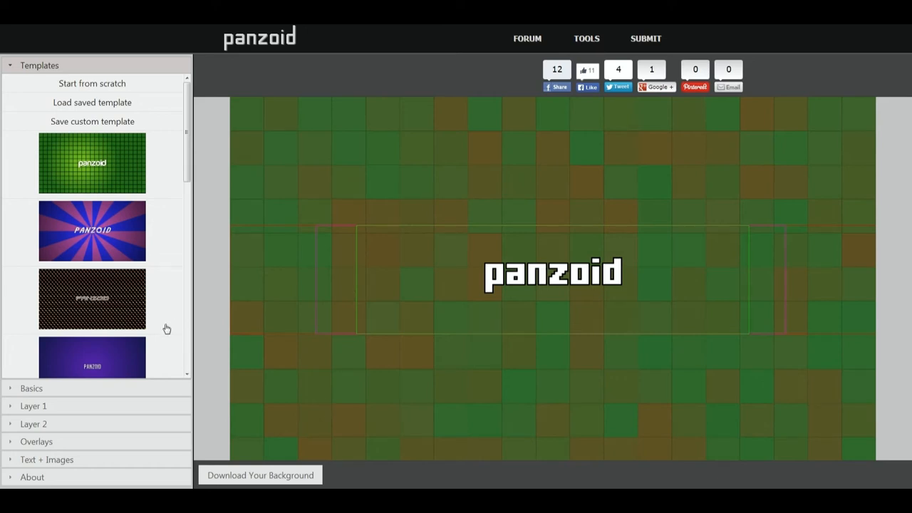
Step: Set the banner's Basics background colour to dark red
left_click(31, 388)
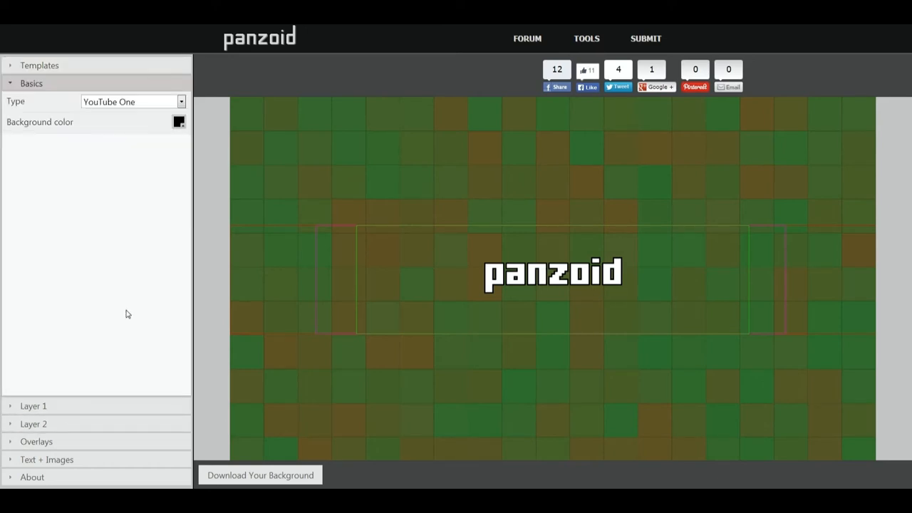
left_click(179, 122)
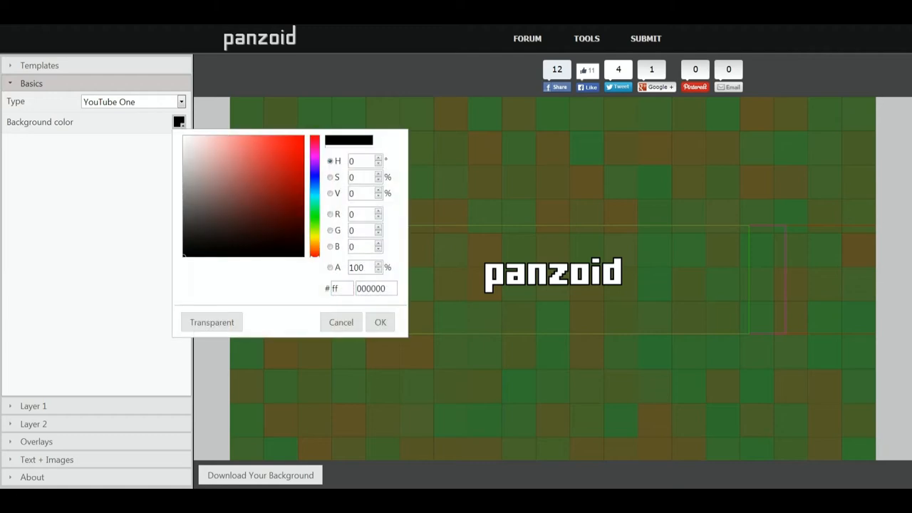
left_click(289, 148)
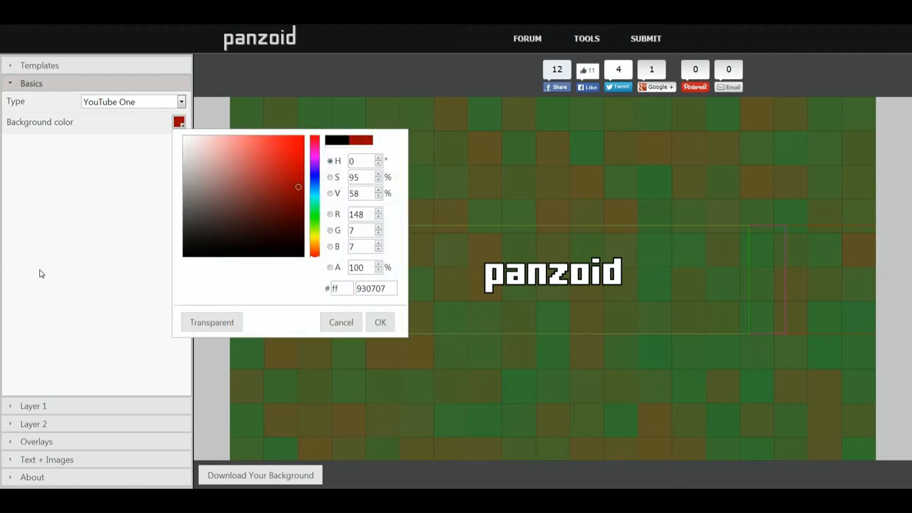
left_click(54, 278)
double_click(39, 121)
Step: Expand Layer 1, Overlays and Text + Images to reach the sprite list
left_click(72, 407)
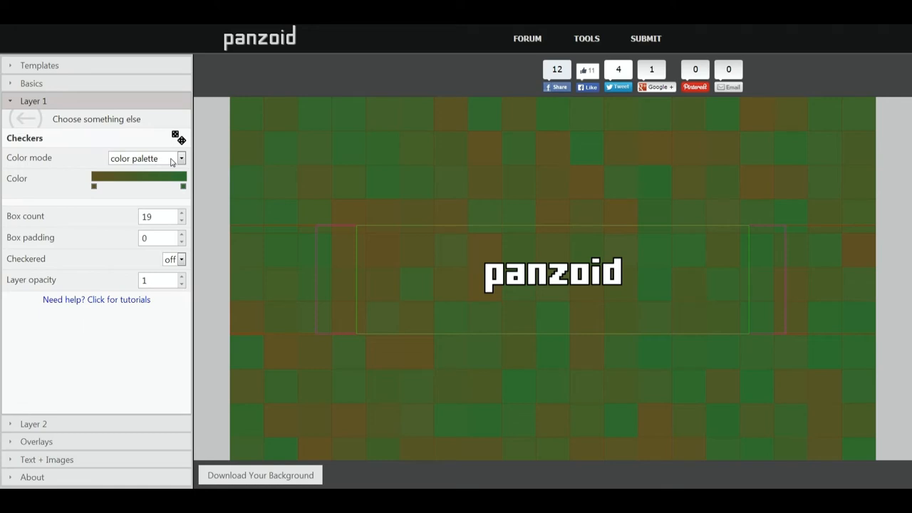
left_click(171, 161)
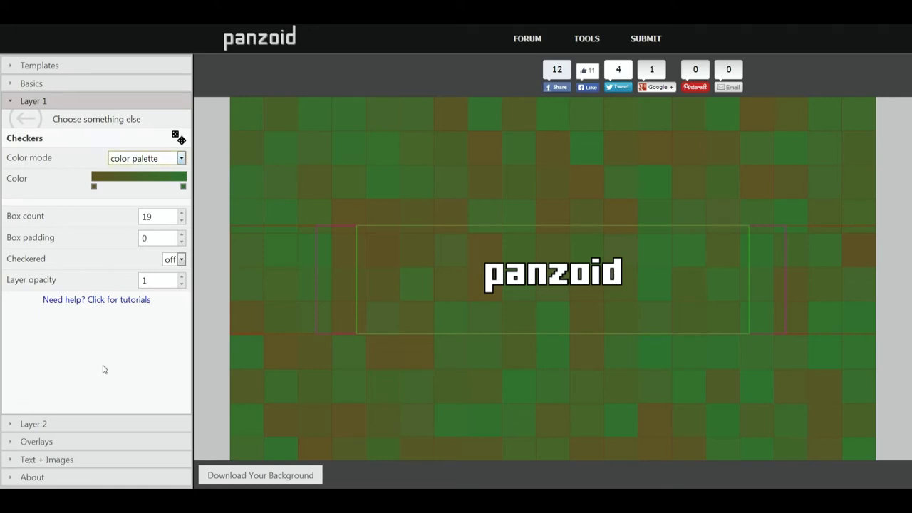
left_click(76, 443)
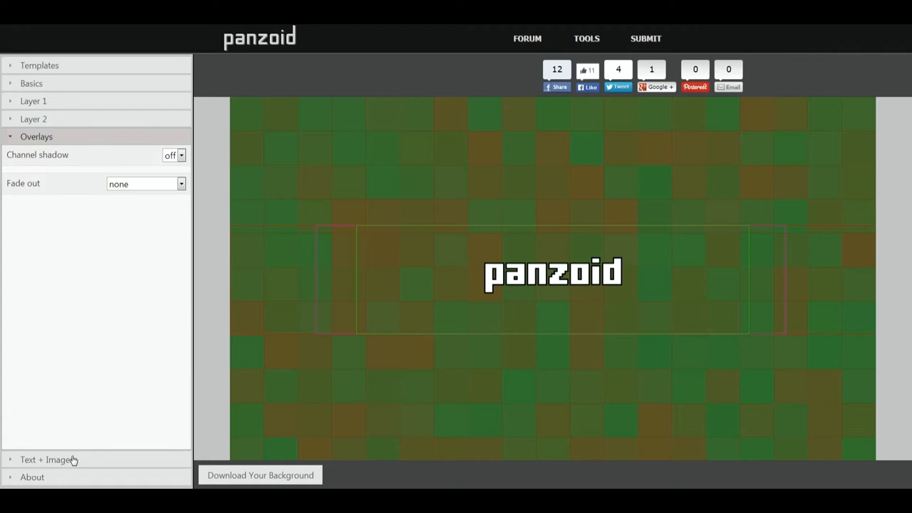
left_click(76, 460)
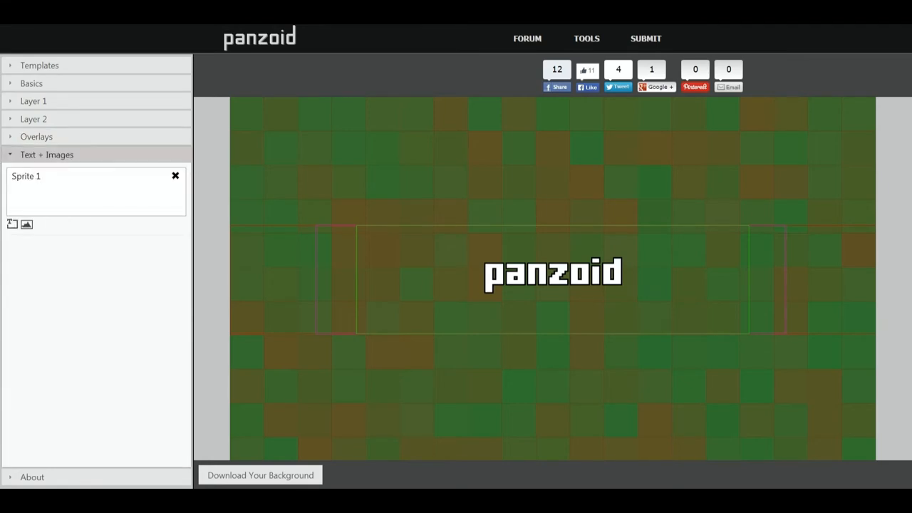
Step: Replace Sprite 1's 'panzoid' text with 'MrGamer4Videos' in the Minecraftory font
left_click(85, 176)
left_click(92, 246)
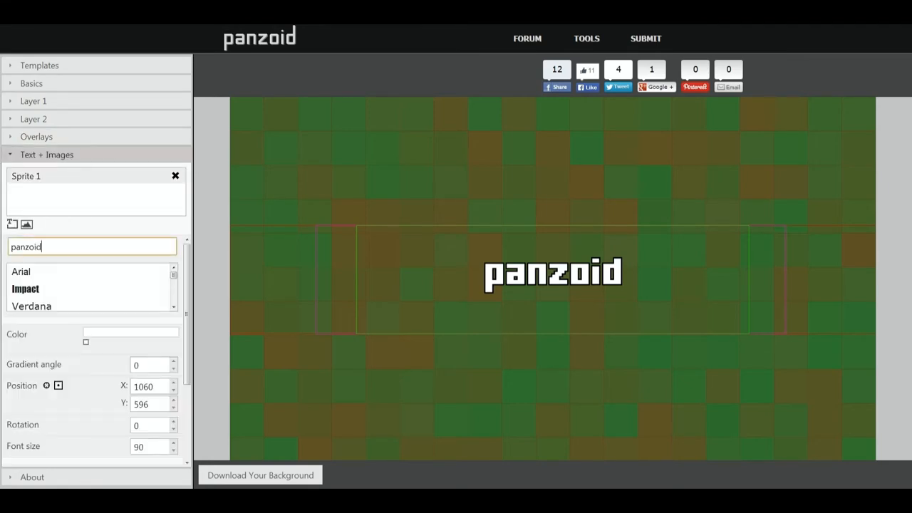
key("ctrl+a")
key("BackSpace")
type("M")
type("rGam")
type("er4")
type("Videos")
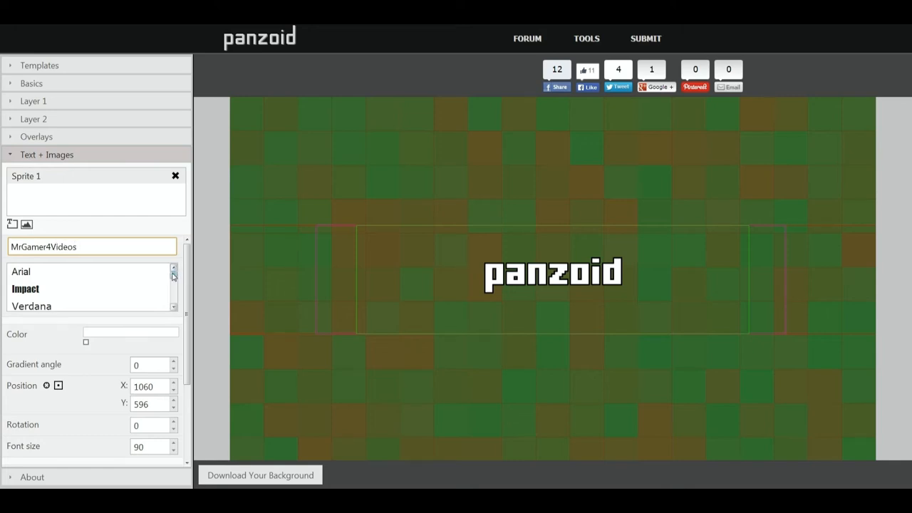
left_click_drag(175, 271, 176, 292)
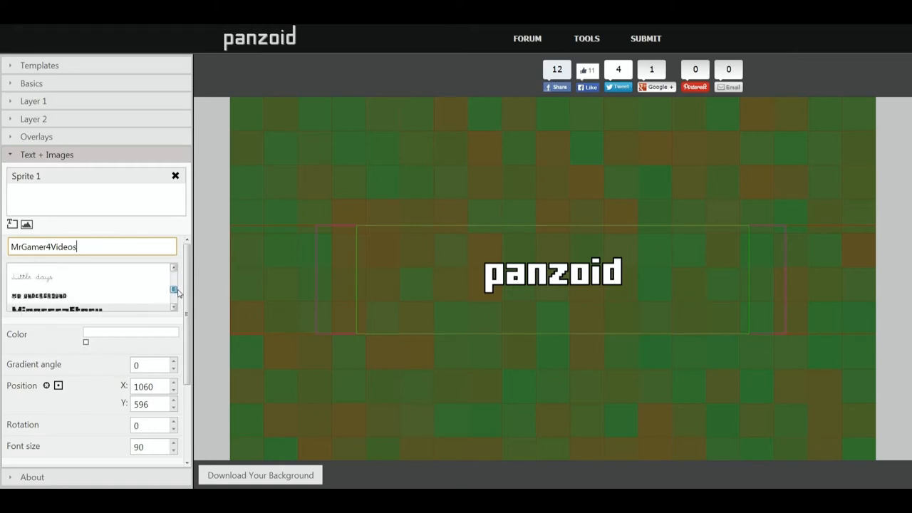
left_click(173, 268)
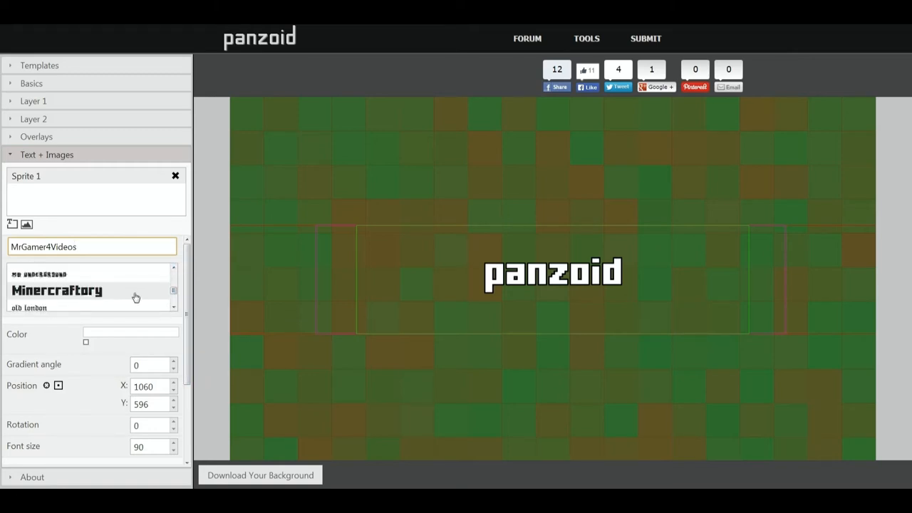
left_click(57, 290)
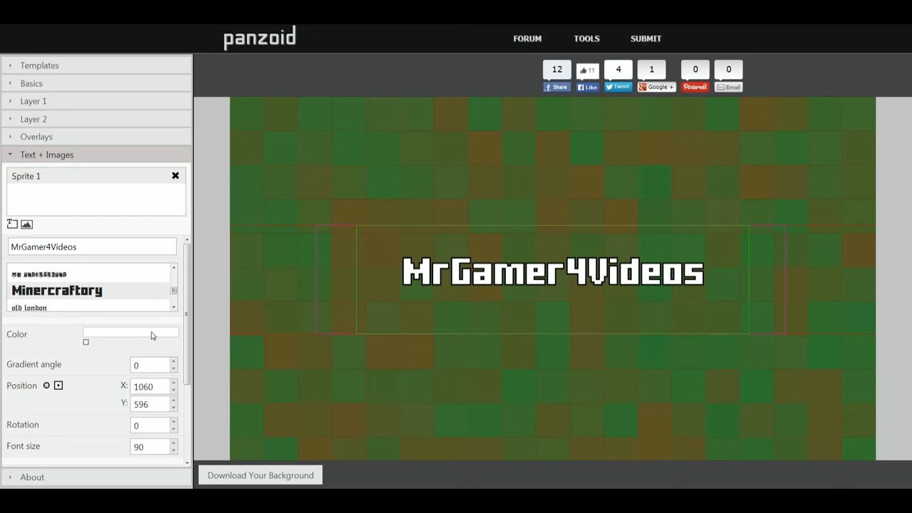
Step: Add gradient stops to the title colour and make the end stop black
left_click(151, 335)
left_click(152, 335)
left_click(157, 342)
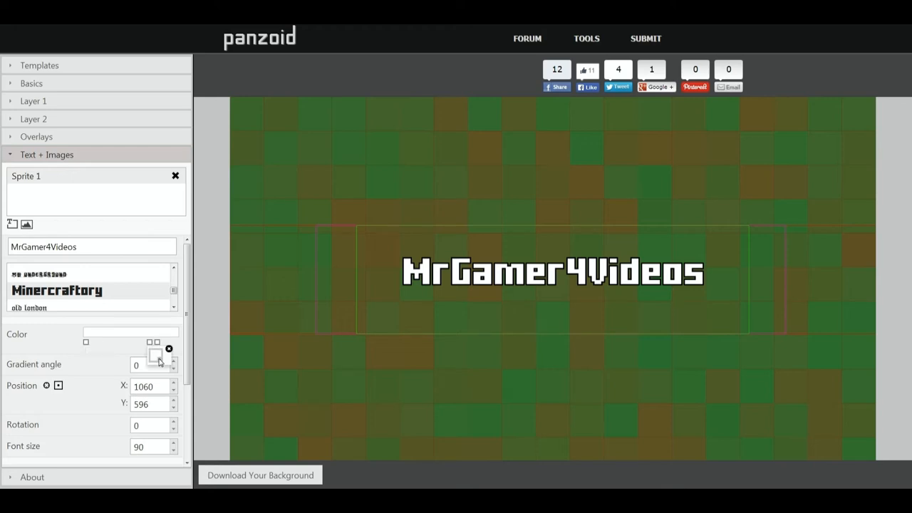
left_click(159, 359)
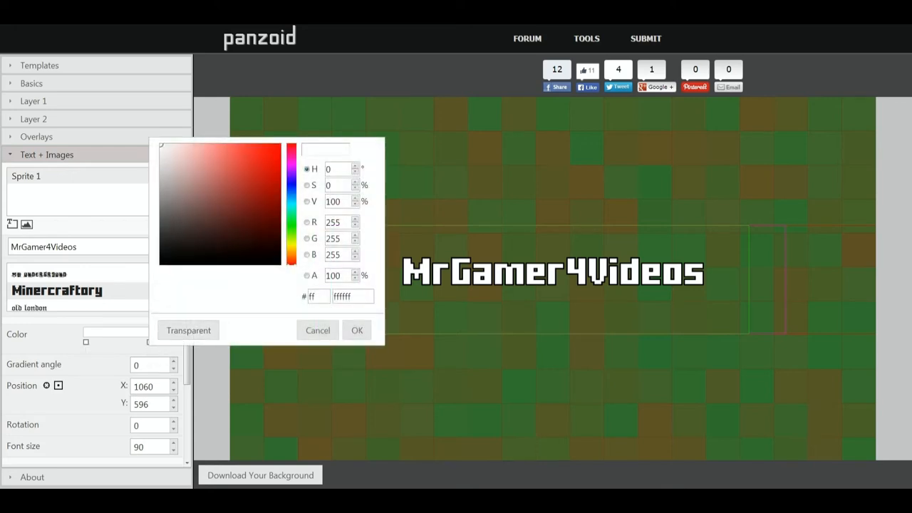
left_click(164, 260)
left_click(357, 330)
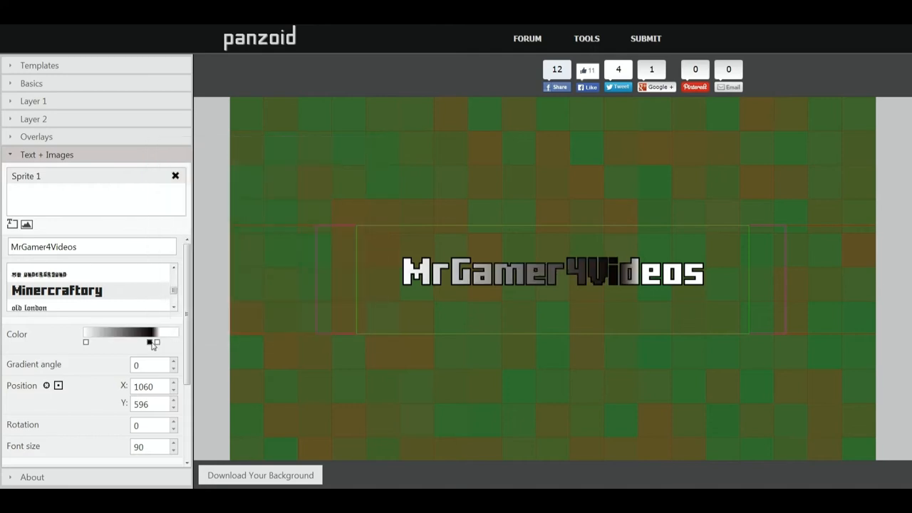
mouse_move(155, 342)
left_mouse_down()
mouse_move(175, 342)
mouse_move(131, 342)
left_mouse_up()
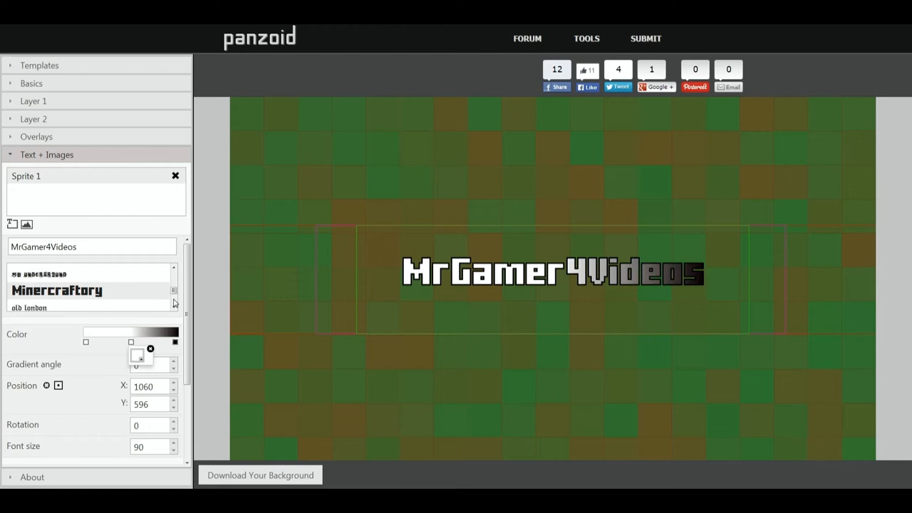
Step: Recolour the white stop to a bright purple-blue and slide it leftward
left_click(141, 357)
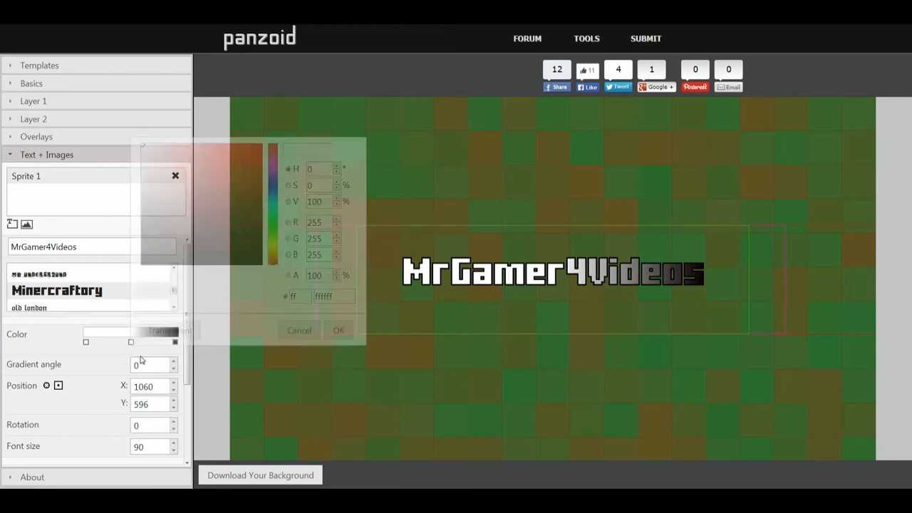
left_click(272, 182)
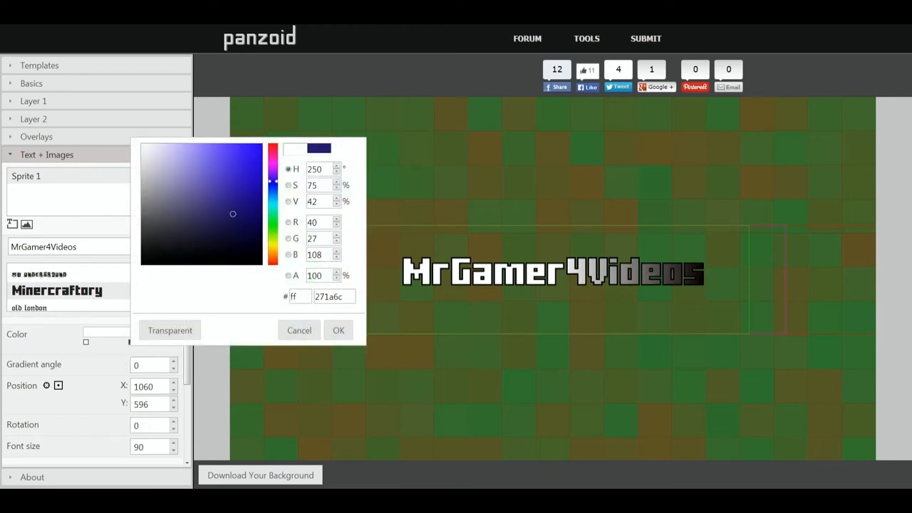
left_click_drag(171, 214, 218, 154)
left_click(339, 331)
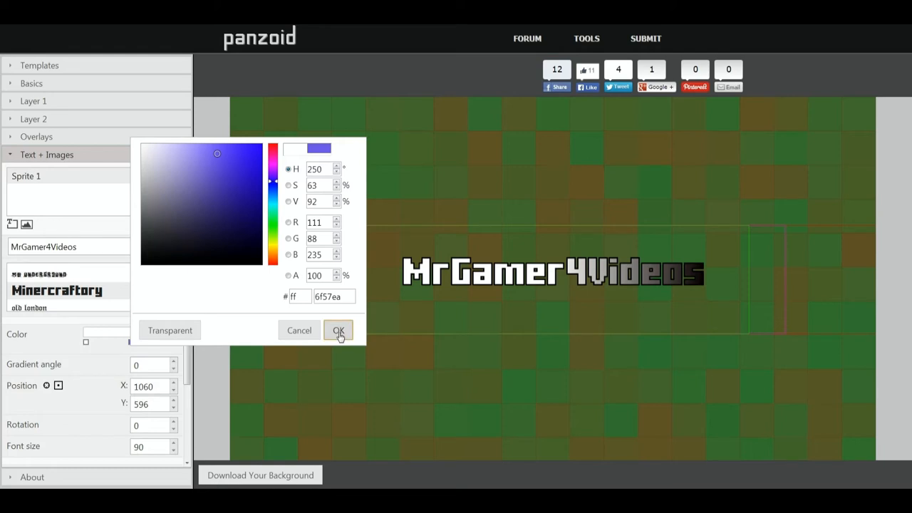
left_click(339, 331)
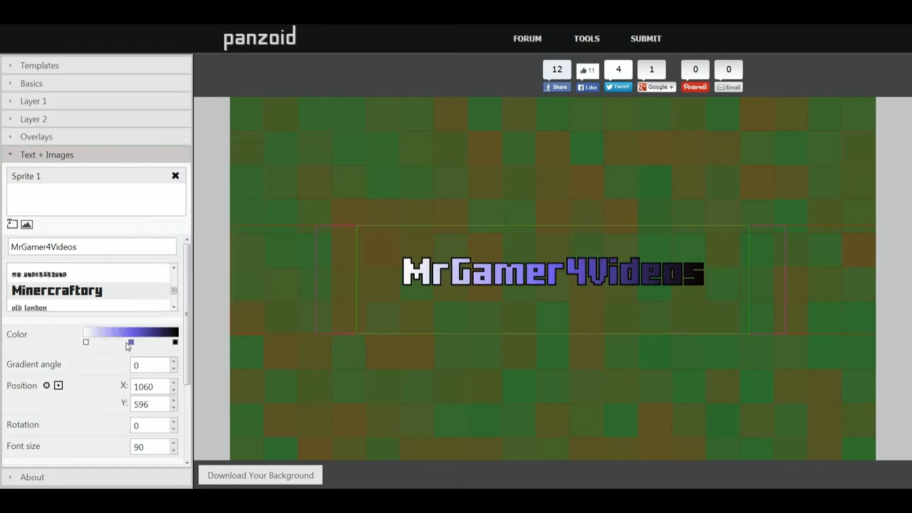
left_click_drag(130, 342, 107, 345)
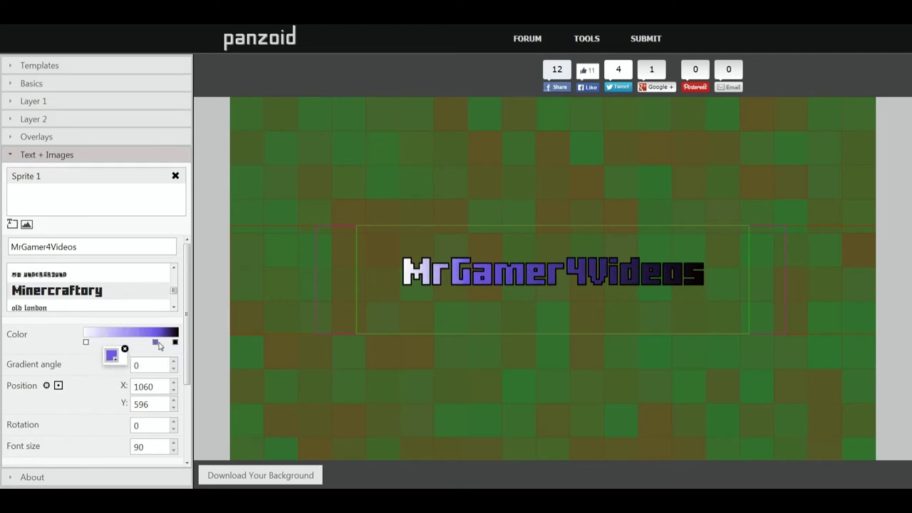
Step: Insert a new stop near the start and colour it salmon
left_click(107, 345)
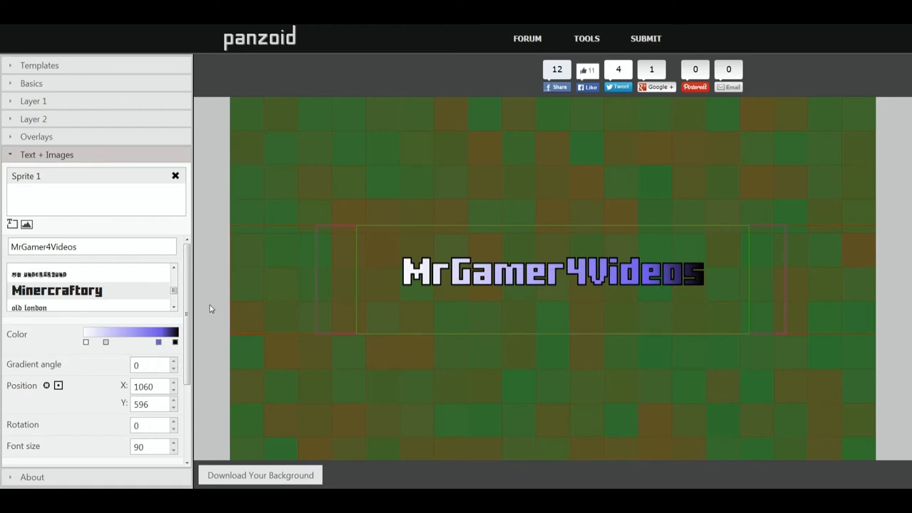
left_click(105, 342)
left_click(115, 363)
mouse_move(136, 146)
left_mouse_down()
mouse_move(132, 182)
mouse_move(186, 175)
left_mouse_up()
left_click(247, 224)
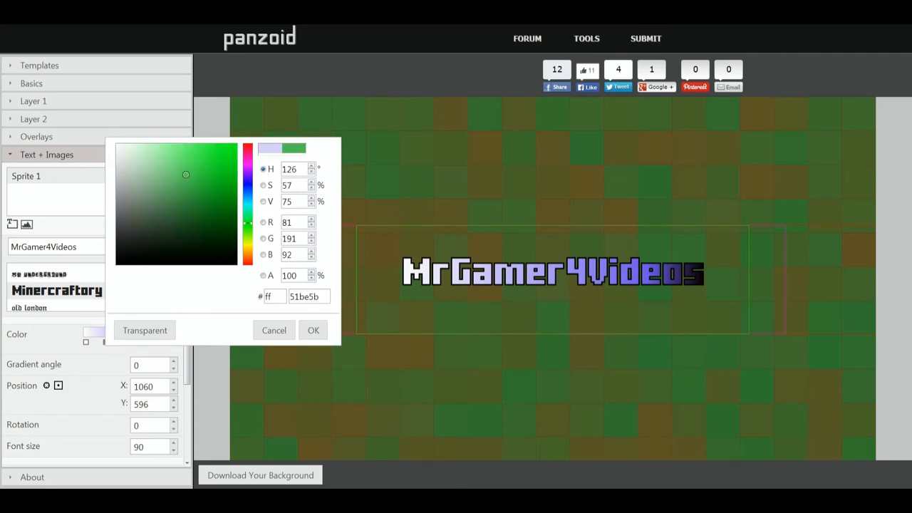
left_click_drag(247, 224, 248, 262)
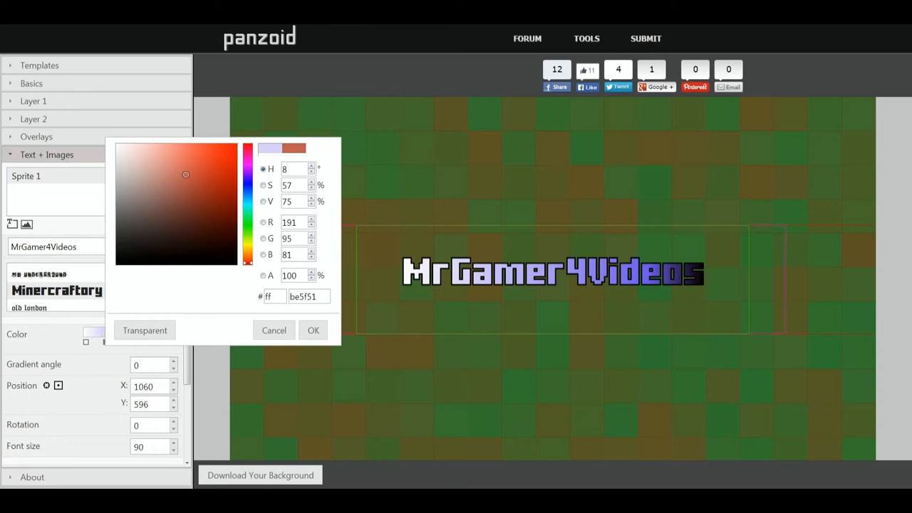
left_click_drag(186, 175, 179, 155)
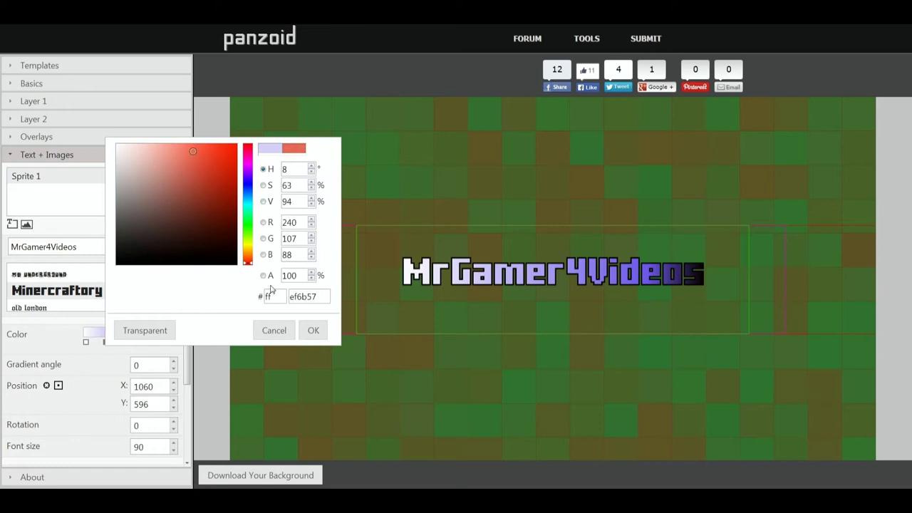
left_click(315, 331)
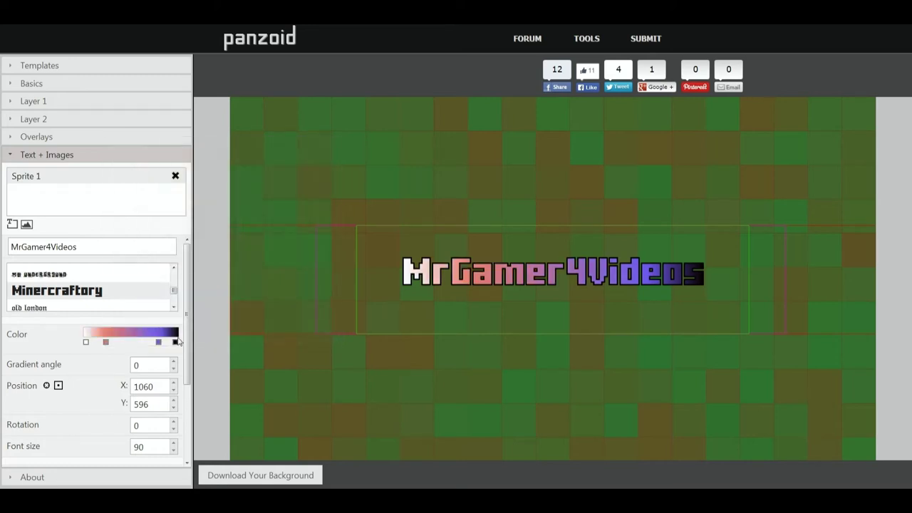
left_click(104, 343)
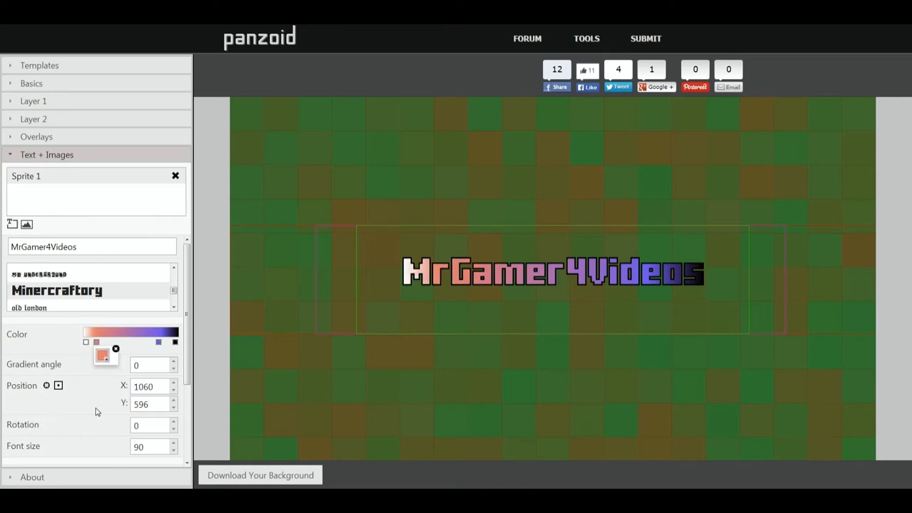
left_click(180, 362)
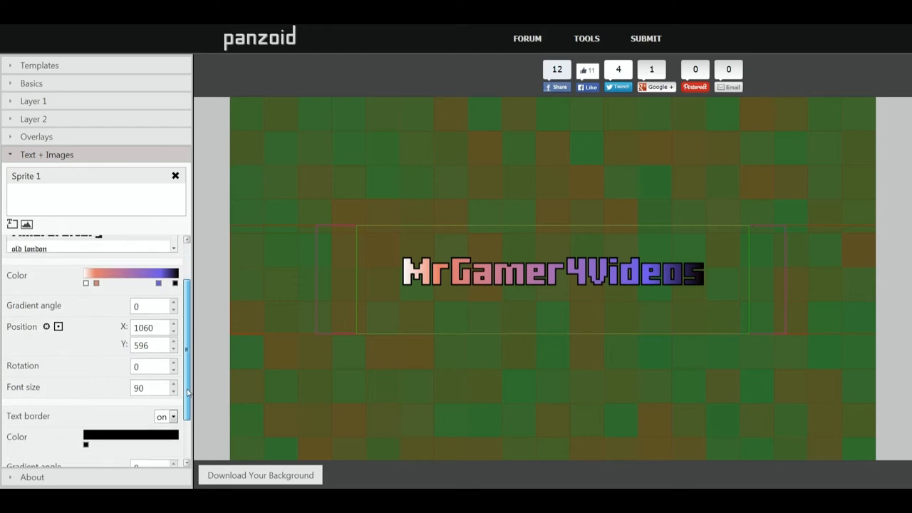
scroll(187, 392, "down", 2)
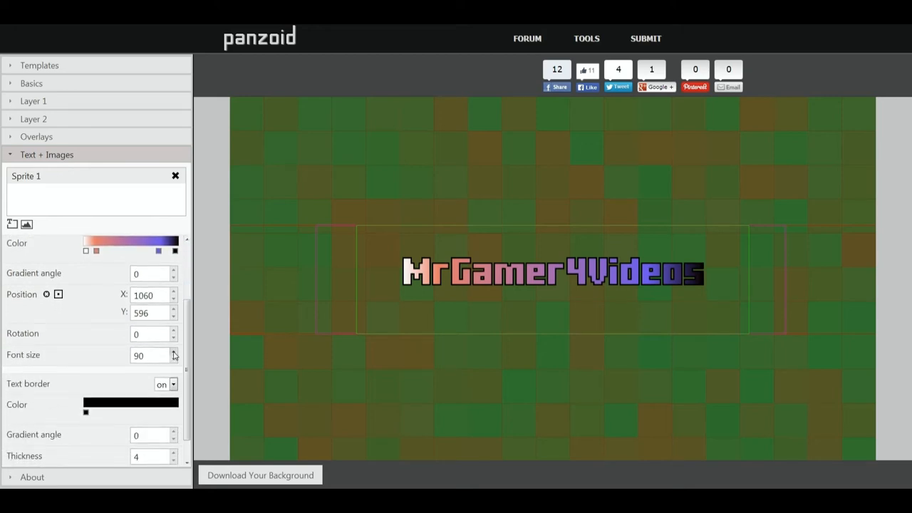
Step: Raise the title font size to 142 and shift the text slightly left
left_click(174, 353)
left_click_drag(175, 353, 174, 355)
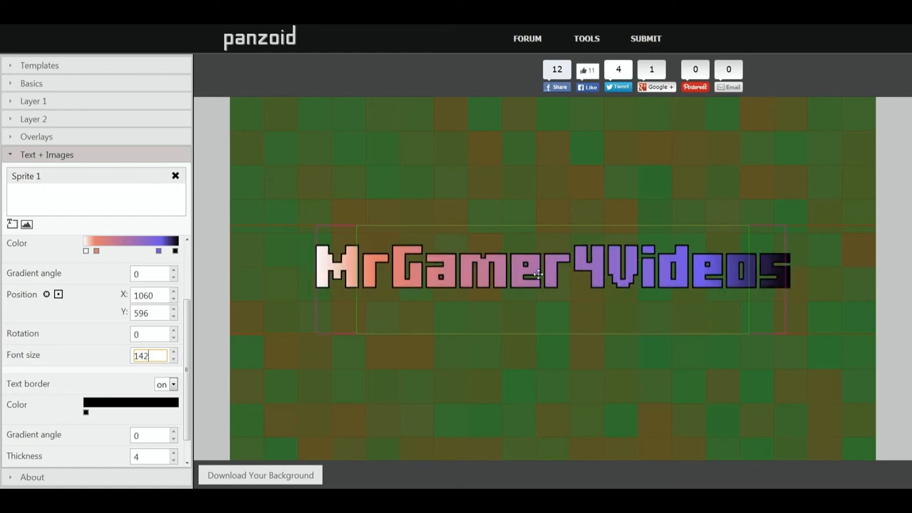
left_click_drag(538, 274, 528, 276)
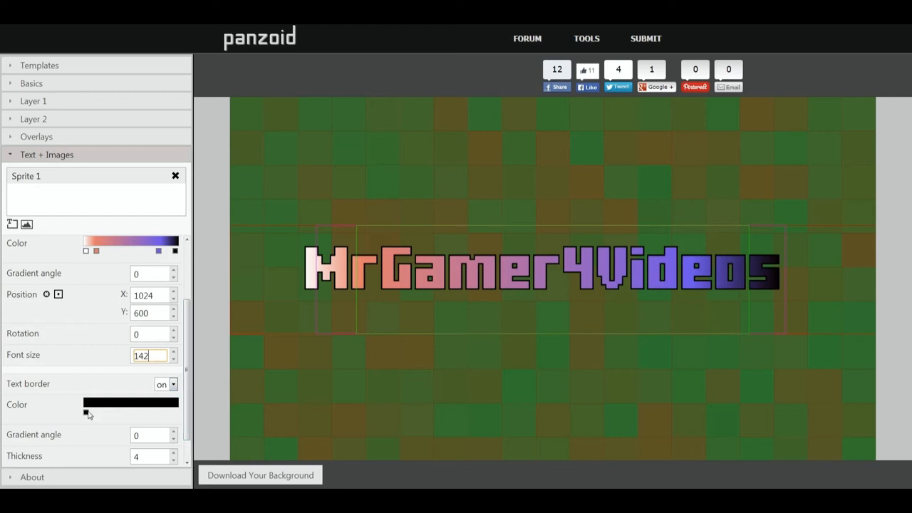
Step: Colour the title's text border bright green
left_click(87, 412)
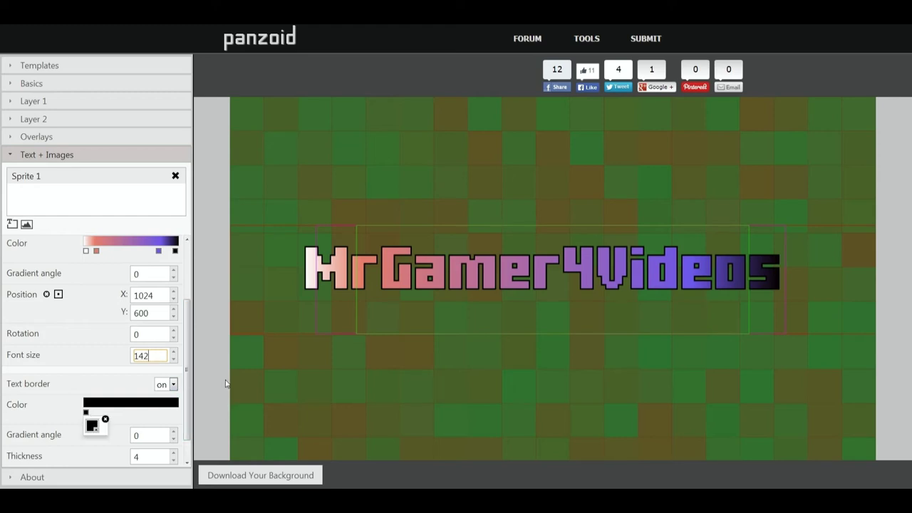
left_click(93, 426)
left_click(227, 295)
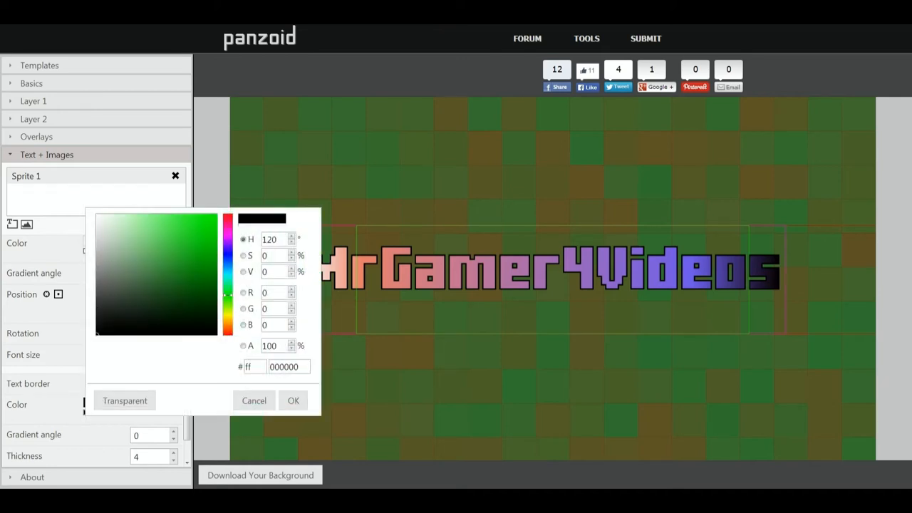
left_click(207, 221)
left_click(294, 400)
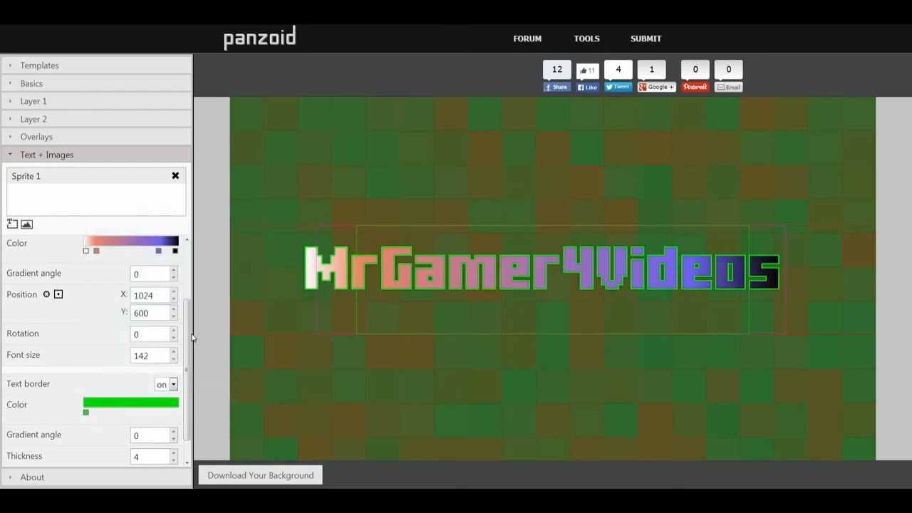
key("ctrl+a")
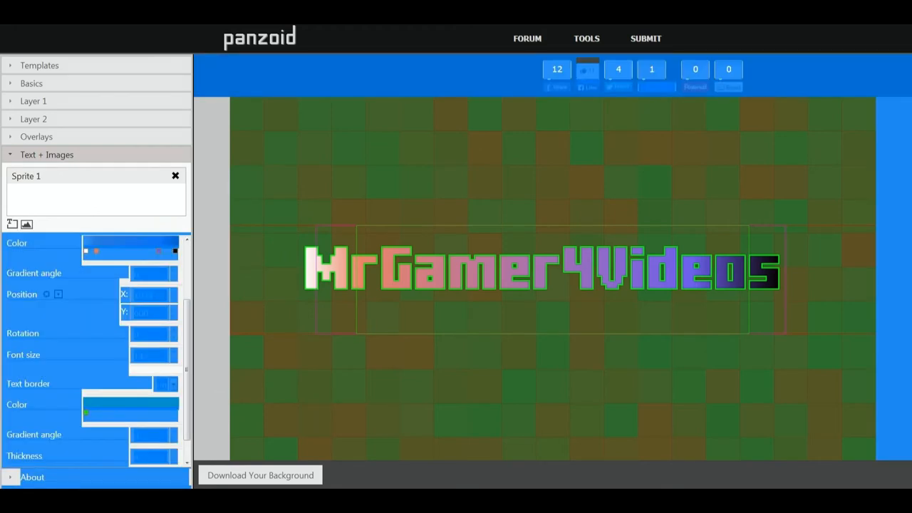
left_click(179, 289)
Step: Recolour the first two gradient stops to red and vivid orange
left_click(97, 251)
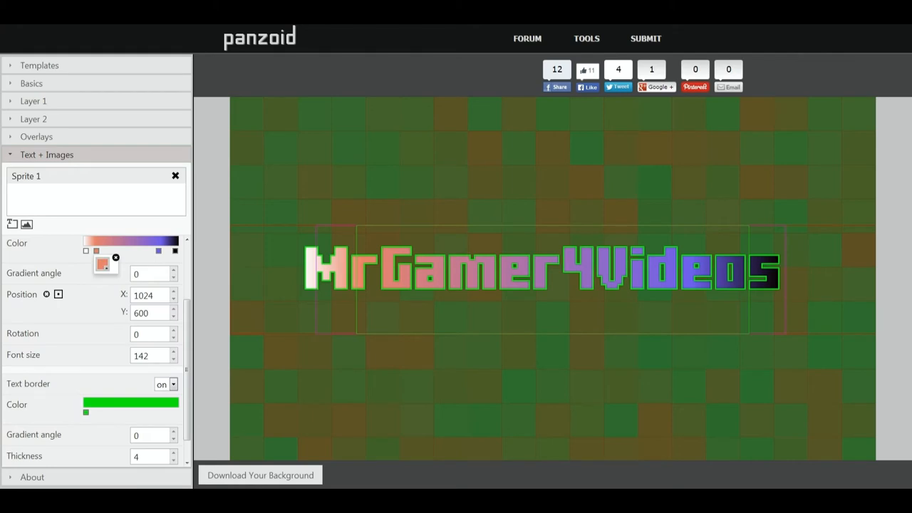
left_click(103, 264)
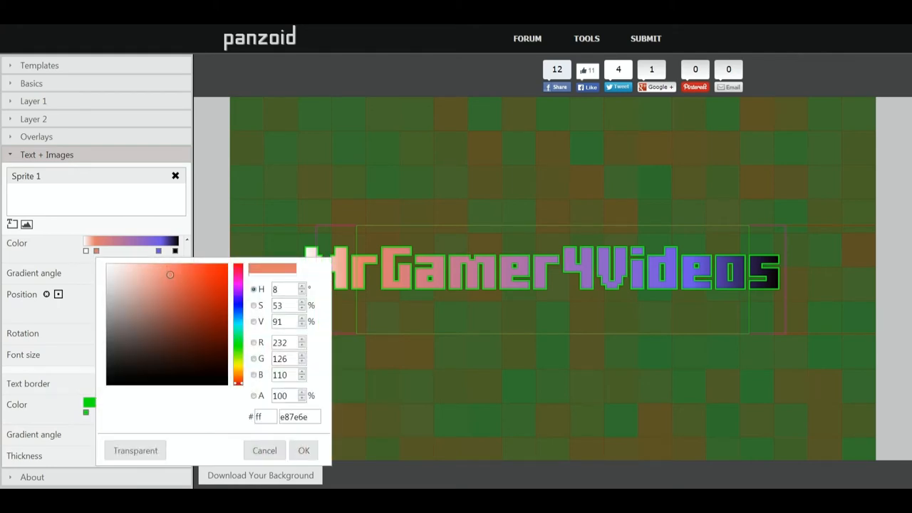
left_click_drag(238, 308, 238, 280)
left_click(211, 267)
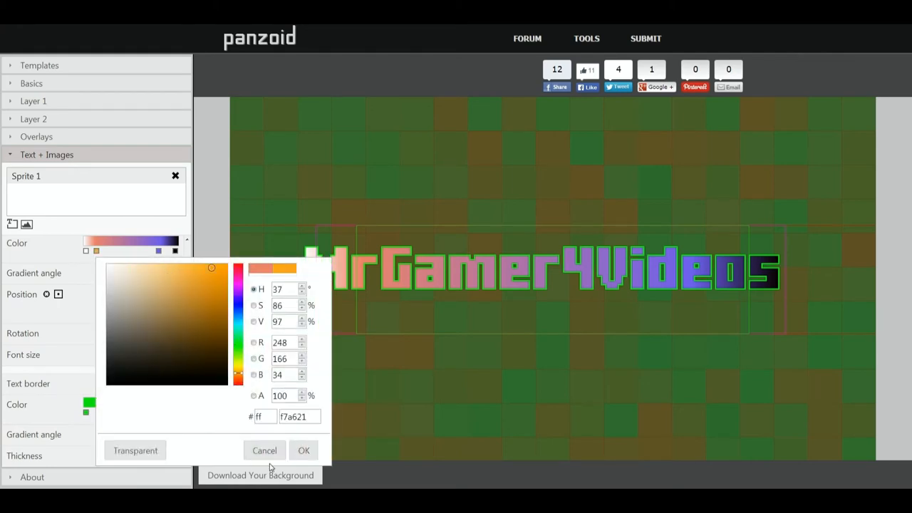
left_click(303, 451)
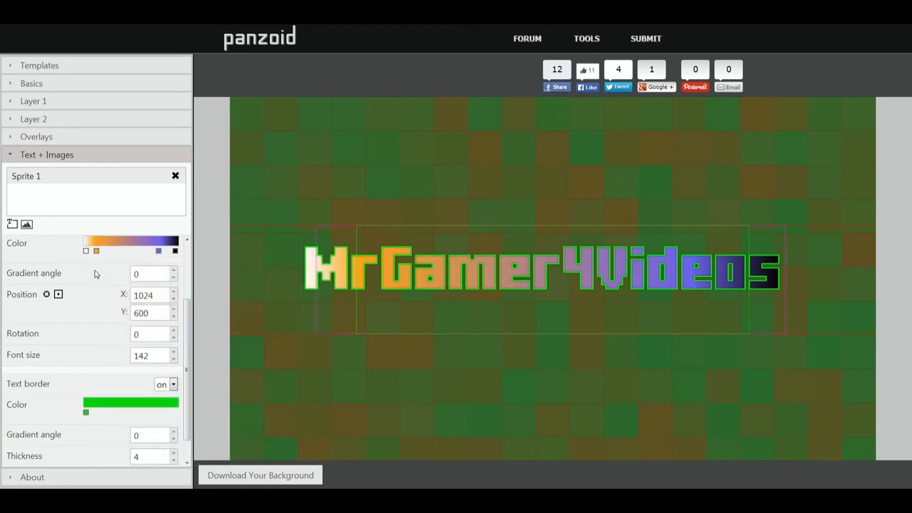
left_click(86, 250)
left_click(93, 265)
left_click(274, 268)
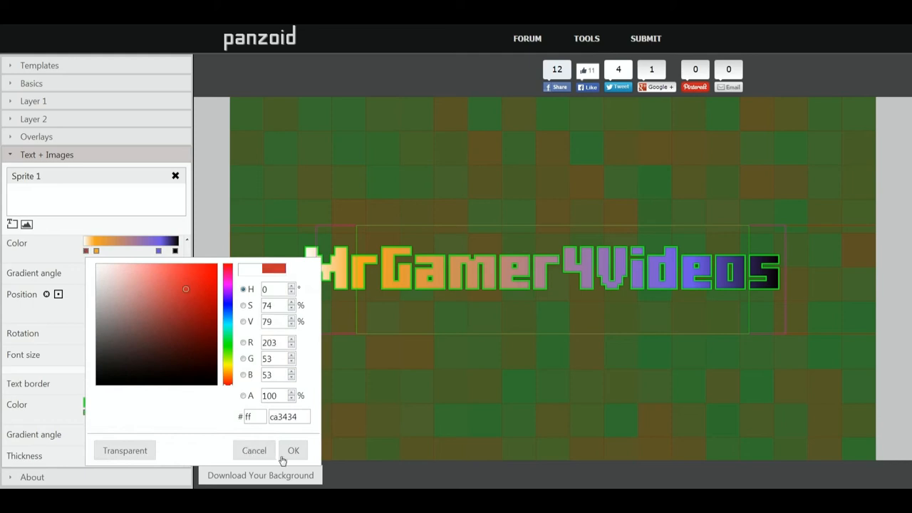
left_click(293, 450)
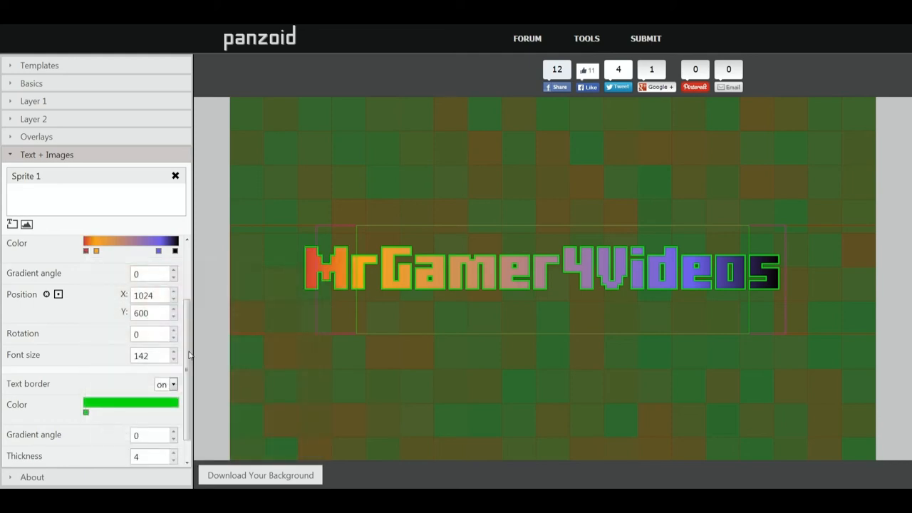
left_click_drag(187, 354, 187, 399)
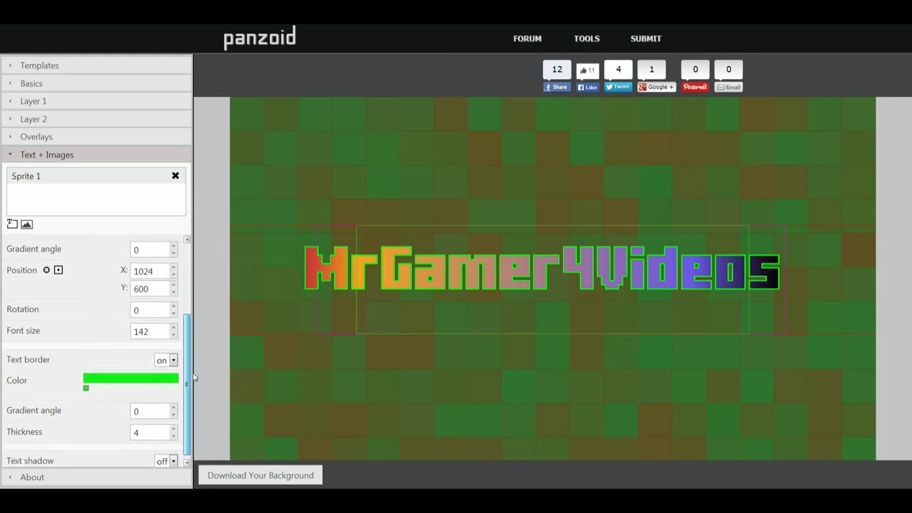
Step: Thin the text border to 1, enable the text shadow and raise its blur
left_click(173, 431)
left_click(173, 431)
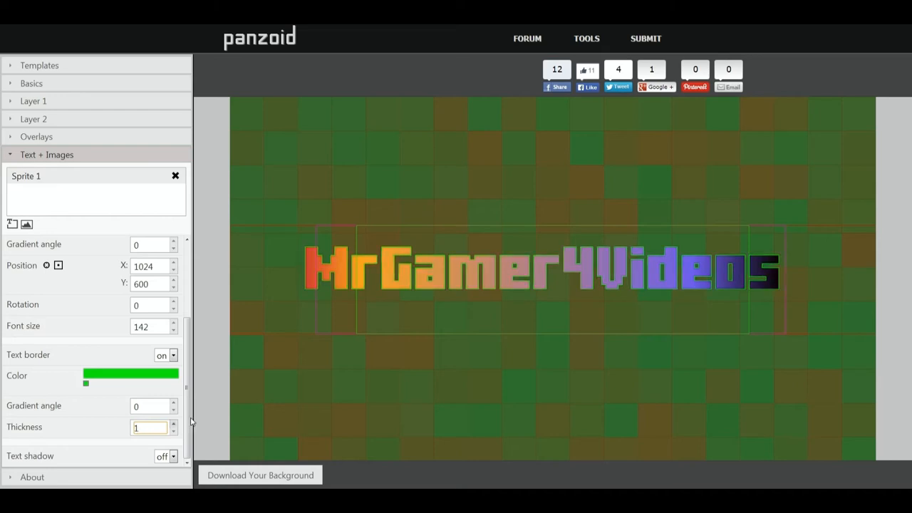
left_click(174, 456)
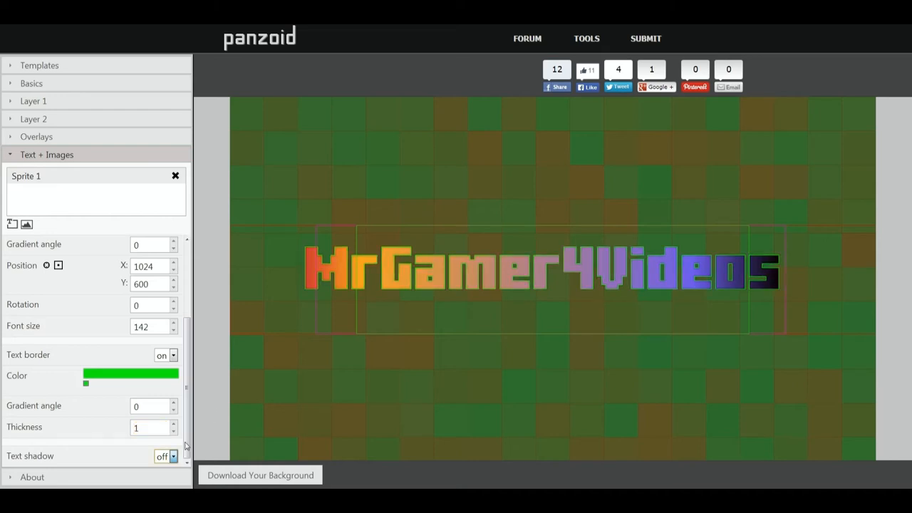
key("Down")
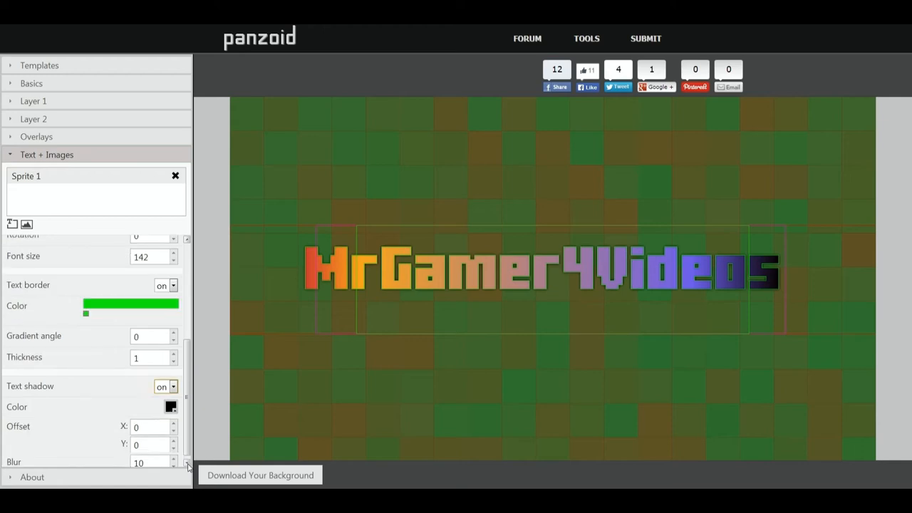
scroll(179, 428, "down", 2)
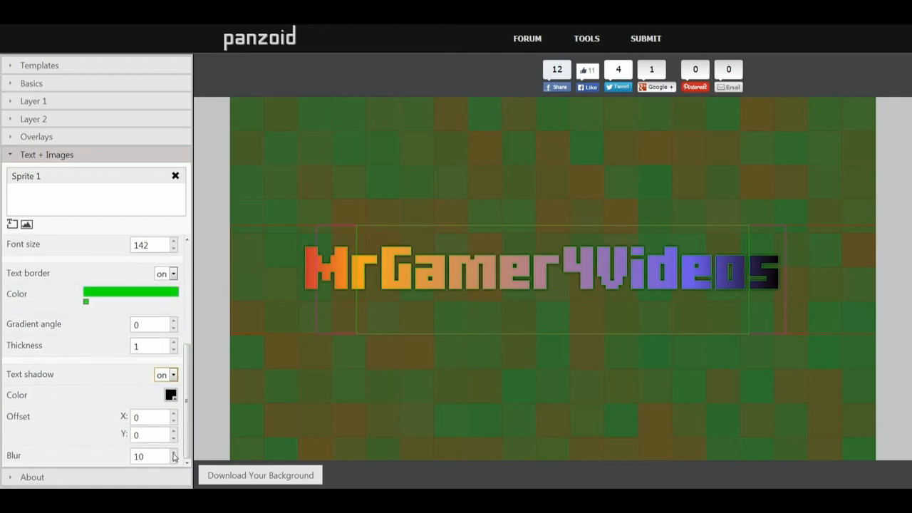
left_click(173, 453)
Step: Colour the title's text shadow blue
left_click(172, 396)
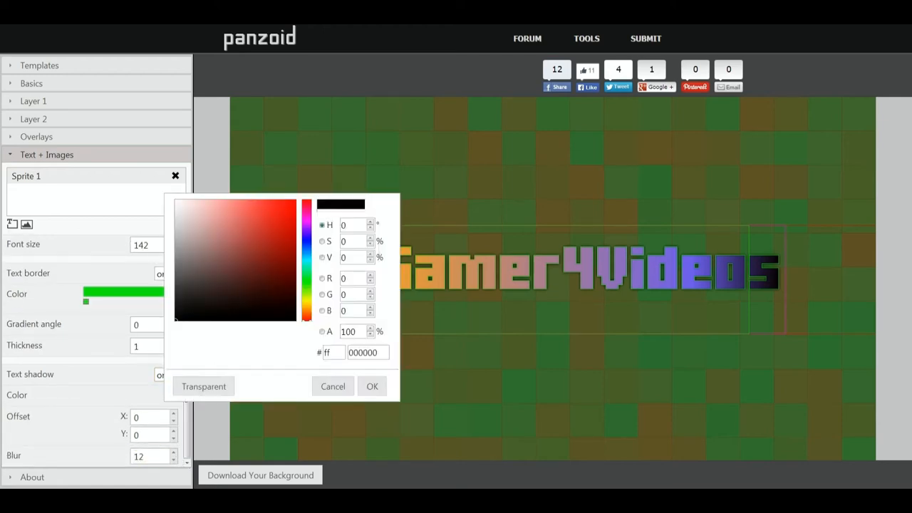
left_click(306, 282)
left_click(257, 243)
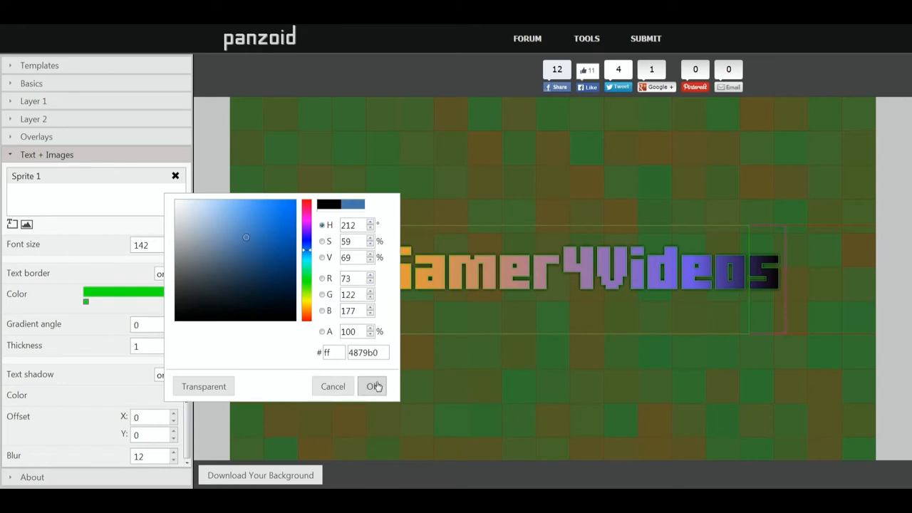
left_click(372, 386)
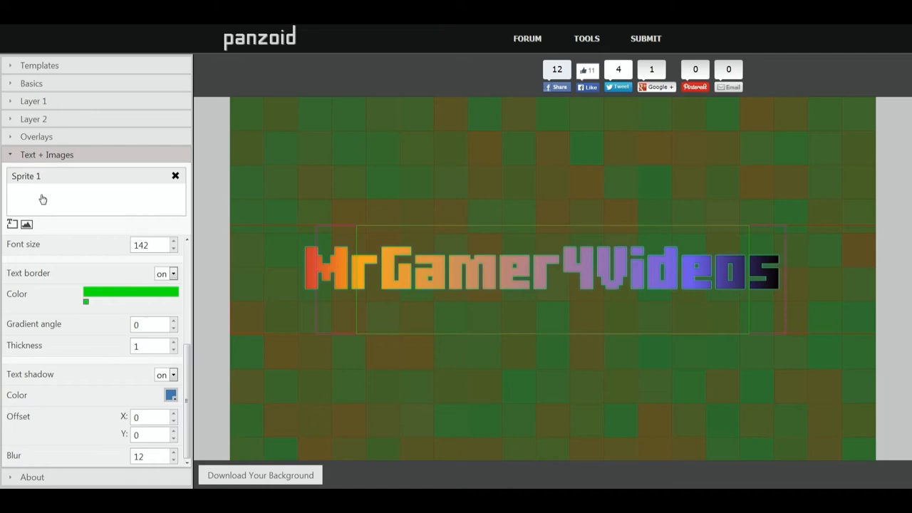
Step: Add a Minecraft character image sprite and drag it to the banner's right edge
left_click(12, 223)
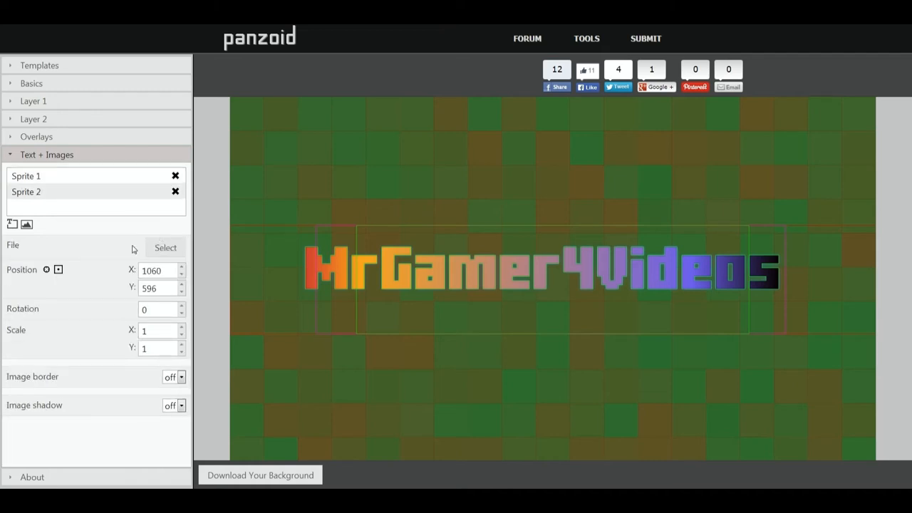
left_click(166, 249)
left_click_drag(580, 308, 864, 312)
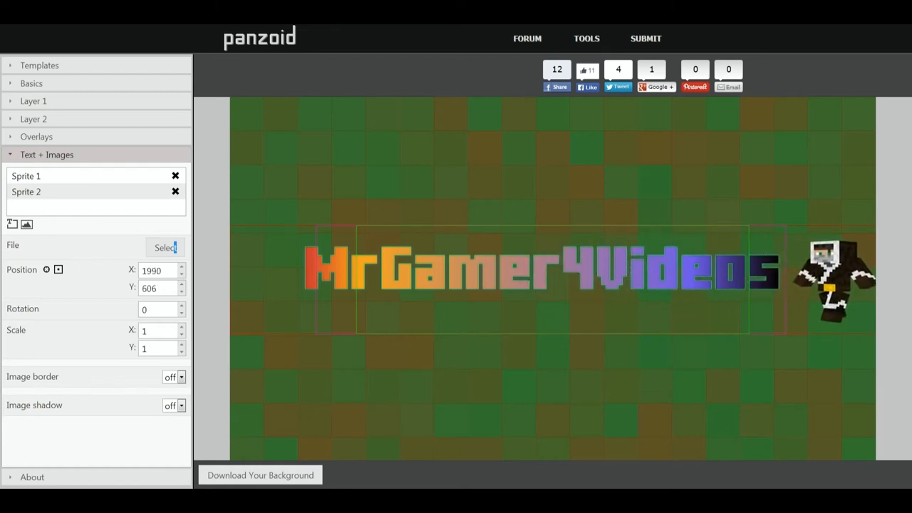
Step: Add the circular character image near the title's end and delete the plain one
left_click(37, 206)
left_click(165, 248)
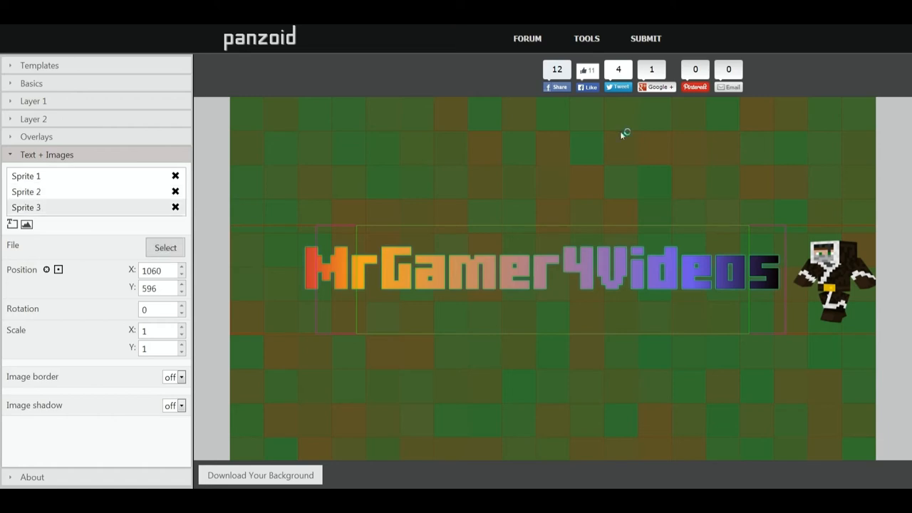
mouse_move(563, 278)
left_mouse_down()
mouse_move(796, 303)
mouse_move(805, 249)
mouse_move(820, 277)
left_mouse_up()
key("Delete")
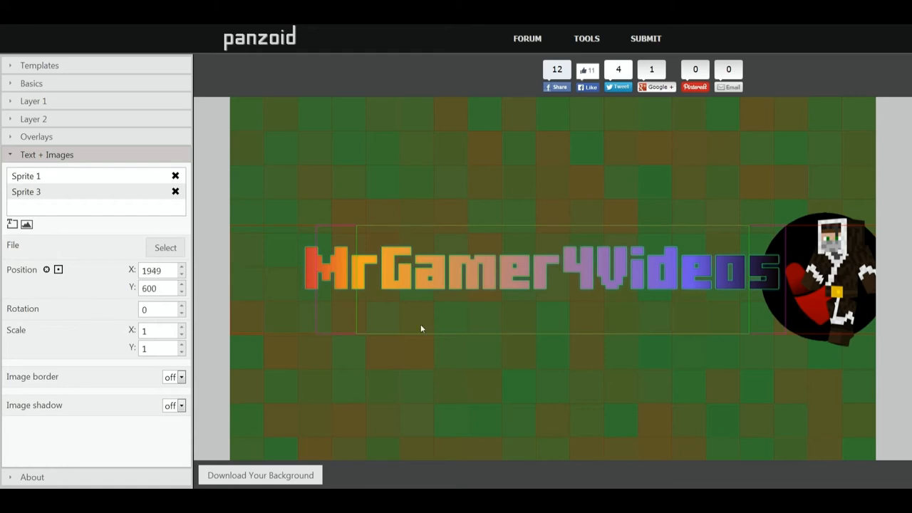
Step: Add a text sprite reading 'Bringing You Great Daily Content' in the IFINKYOUFREEKY font
left_click(26, 225)
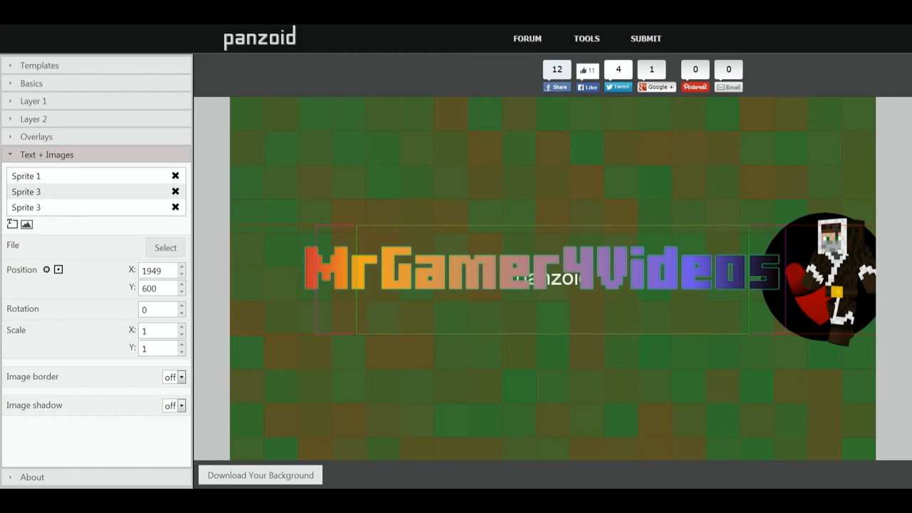
left_click(26, 207)
double_click(27, 246)
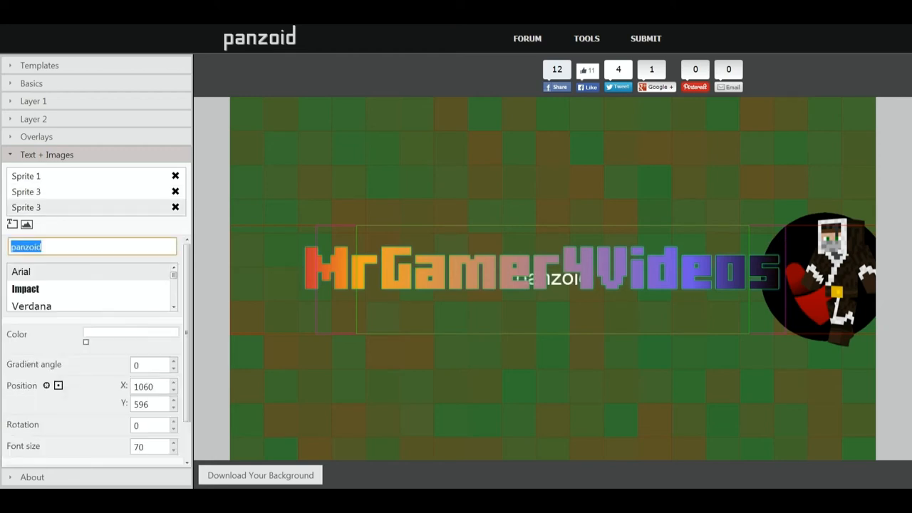
key("BackSpace")
type("Bringi")
type("ng You ")
type("G")
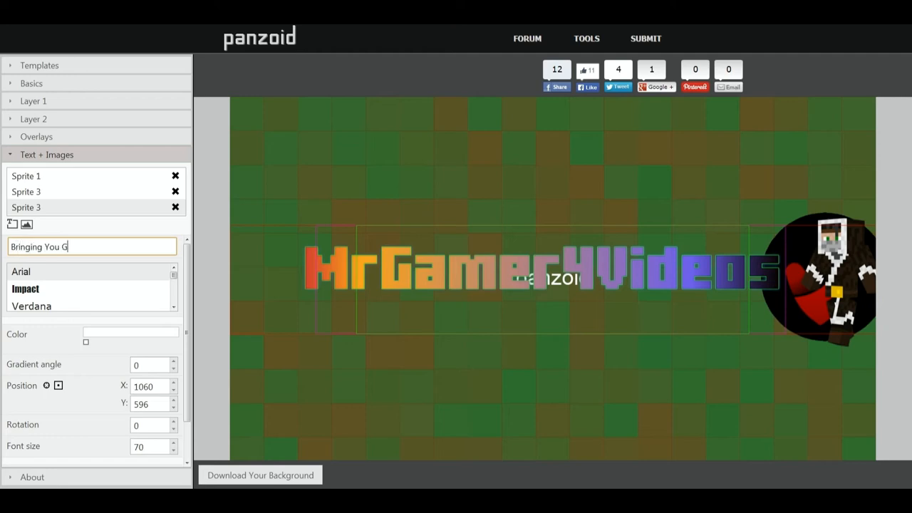
type("reat Daily Cont")
type("ent")
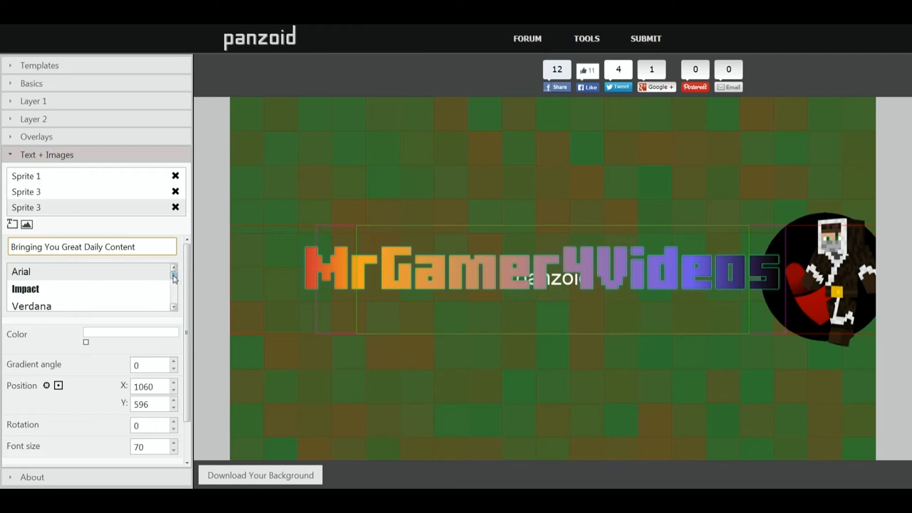
left_click_drag(174, 277, 174, 308)
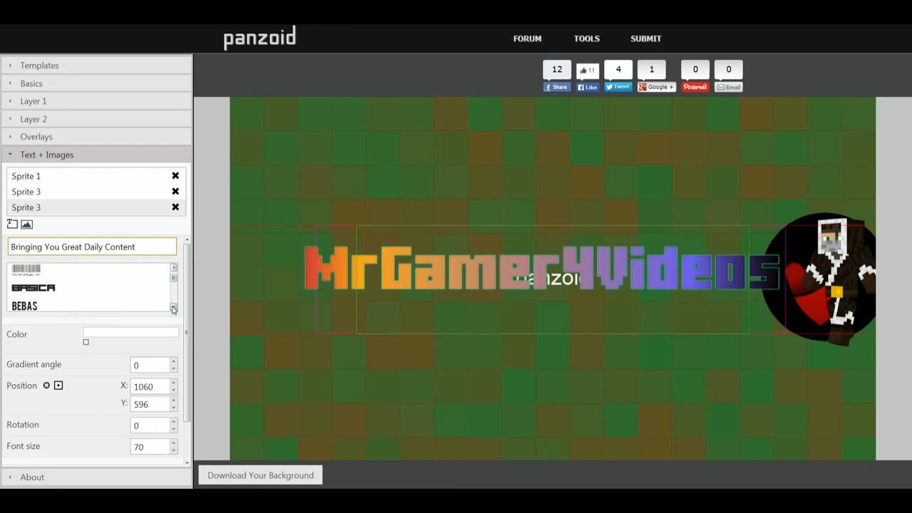
left_click(175, 308)
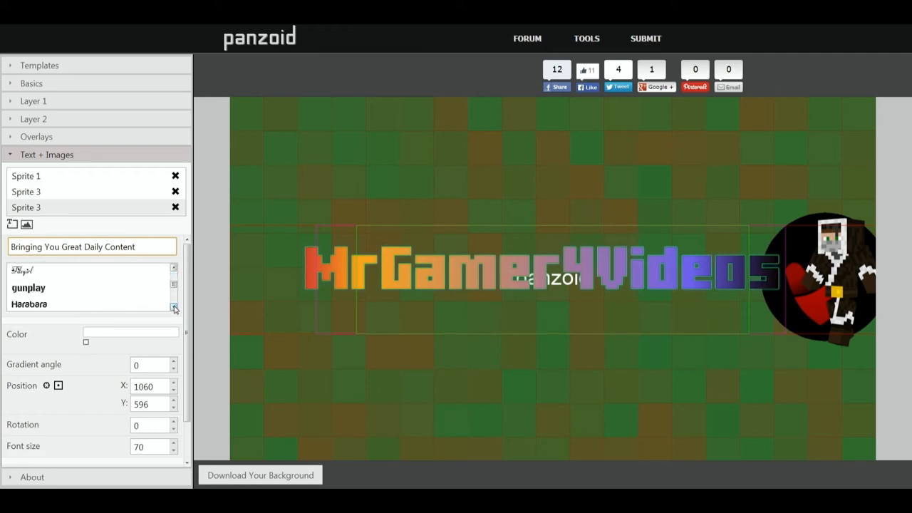
left_click(176, 271)
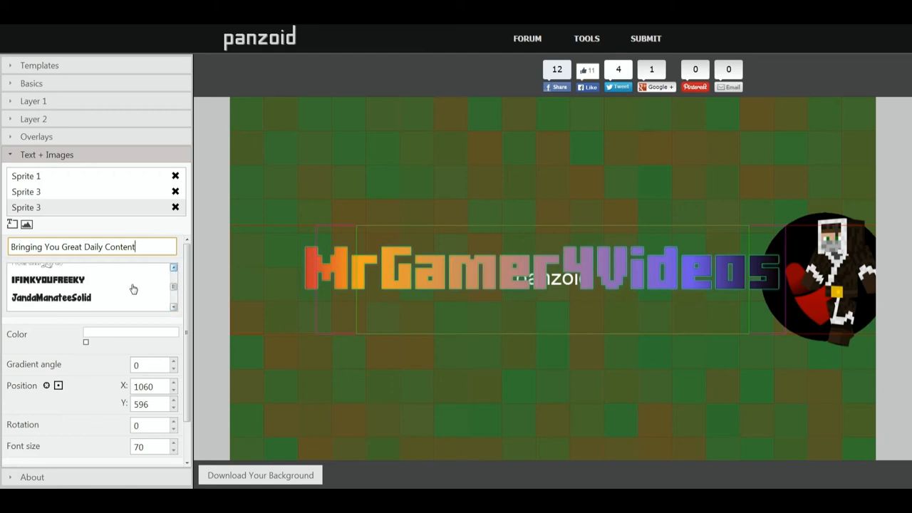
left_click(90, 283)
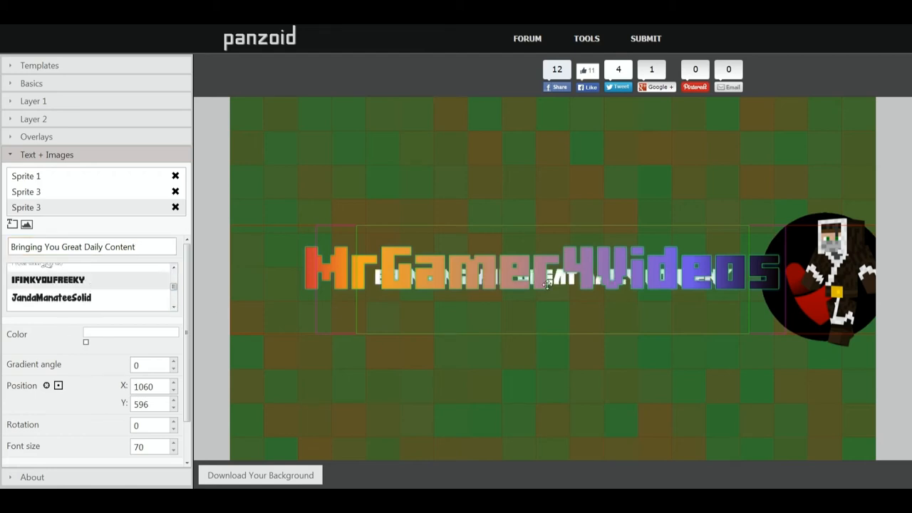
Step: Drop the tagline below the title and switch it to a slanted outlined font
mouse_move(549, 284)
left_mouse_down()
mouse_move(563, 296)
mouse_move(549, 399)
left_mouse_up()
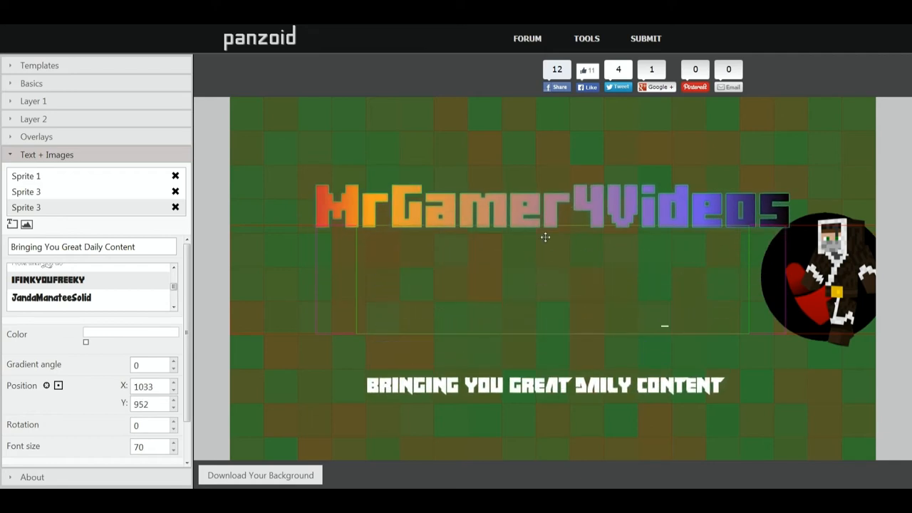
left_click_drag(542, 239, 531, 307)
left_click_drag(526, 386, 513, 377)
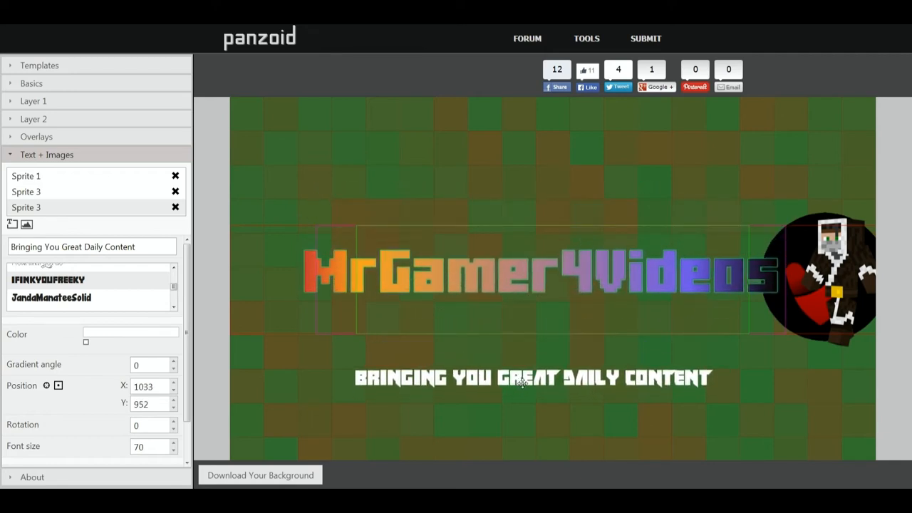
left_click(174, 308)
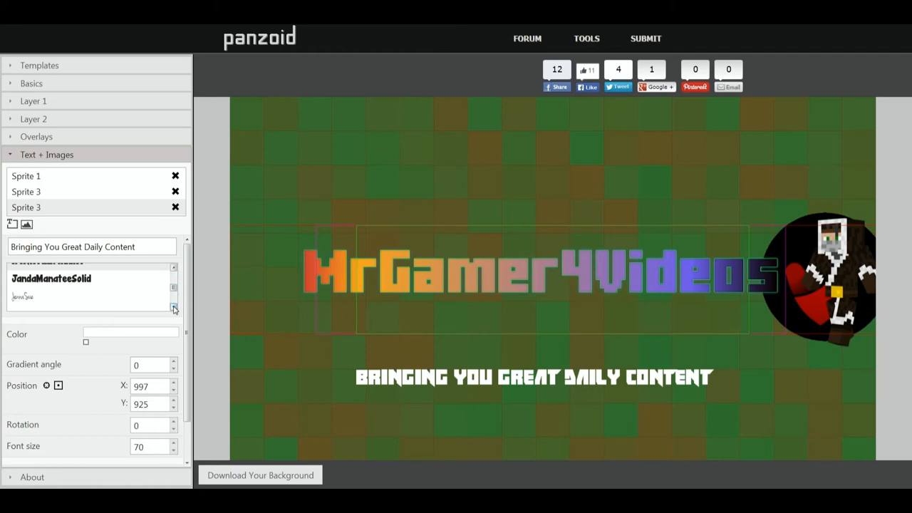
left_click(174, 308)
left_click(174, 309)
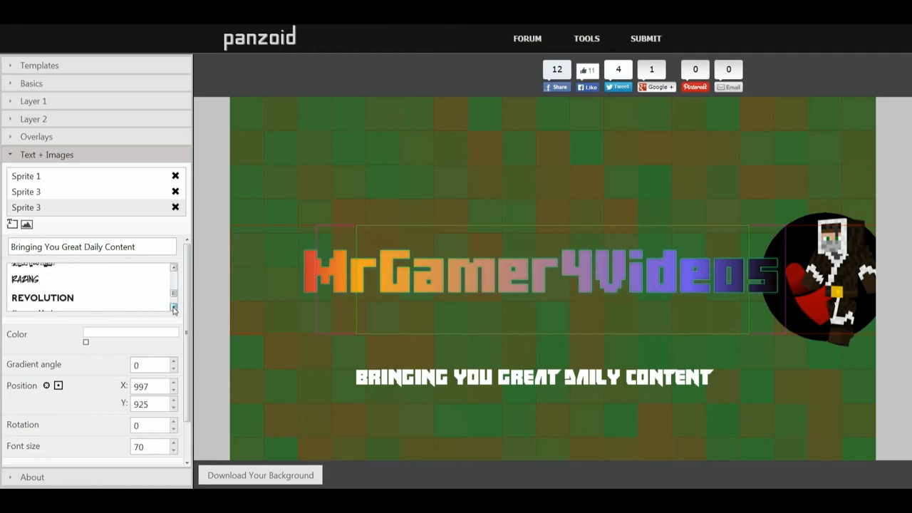
left_click(174, 309)
left_click(174, 308)
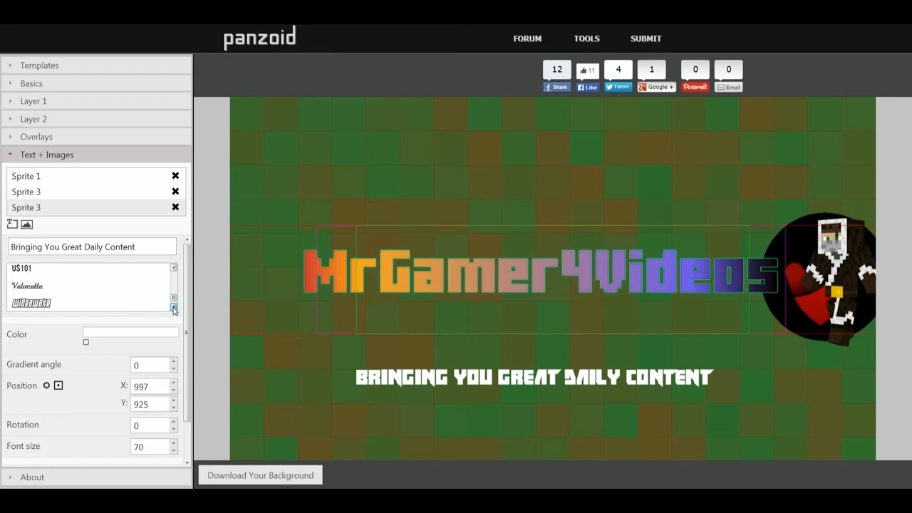
left_click(174, 309)
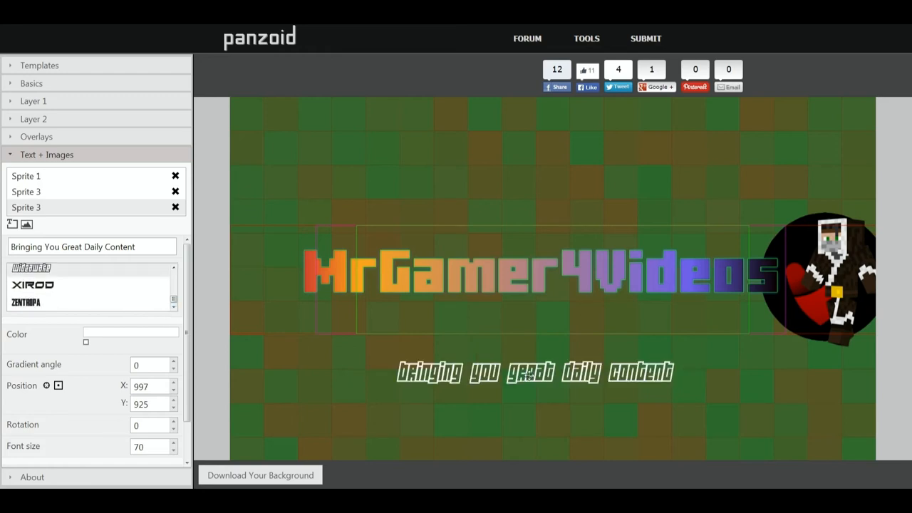
Step: Nudge the tagline into its final spot under the title
left_click(174, 390)
left_click(174, 407)
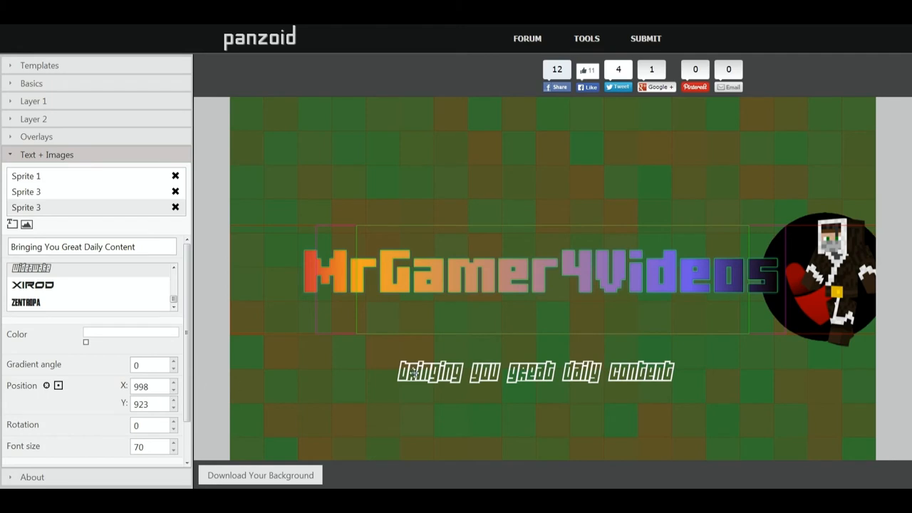
left_click_drag(410, 373, 412, 371)
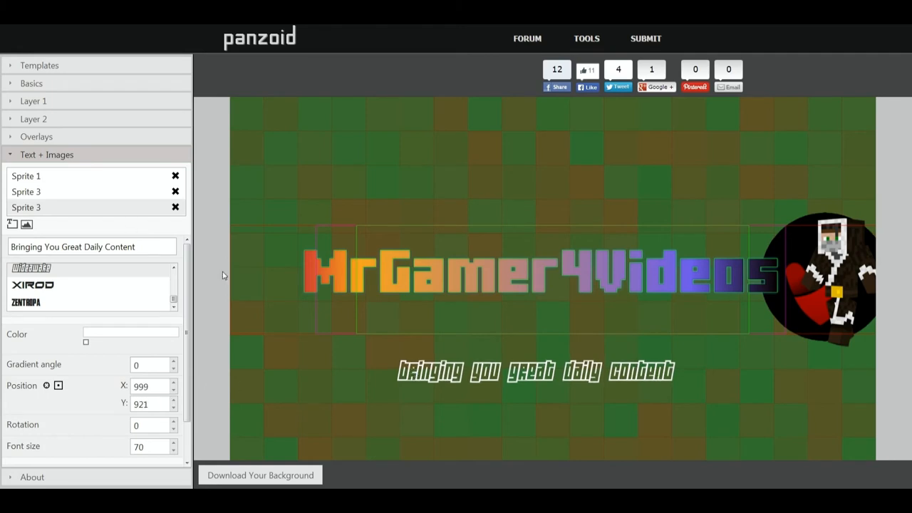
Step: Colour the tagline near-black
left_click(87, 344)
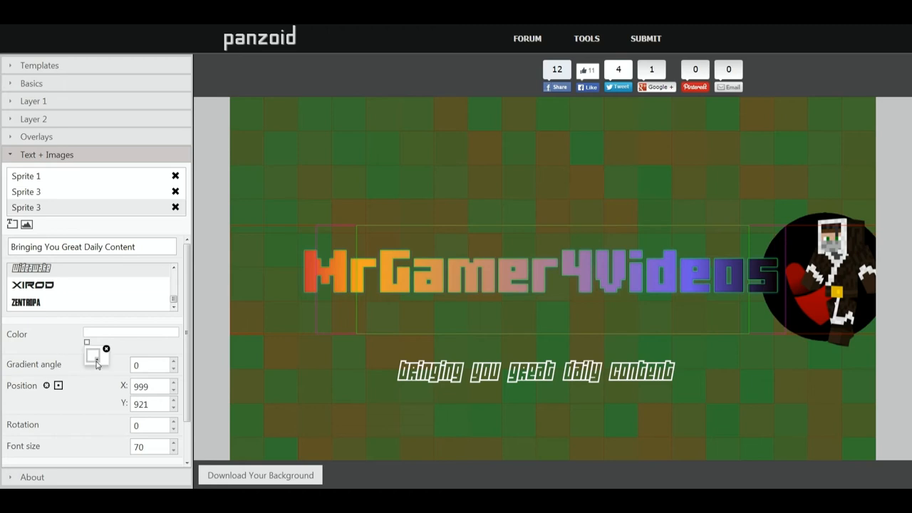
left_click(93, 355)
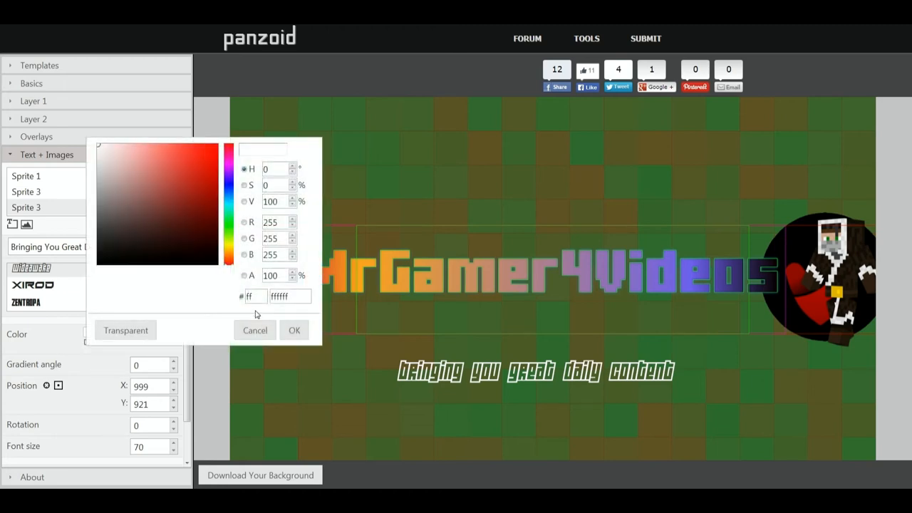
left_click(210, 261)
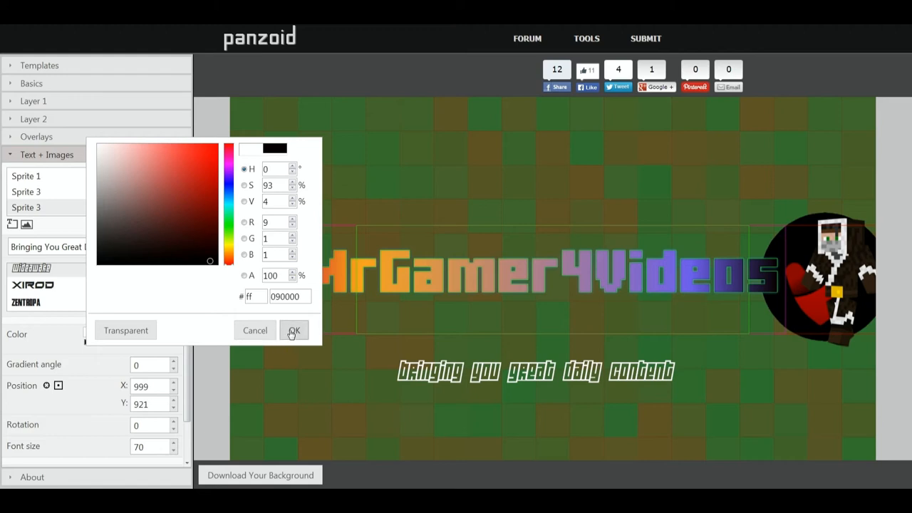
left_click(294, 330)
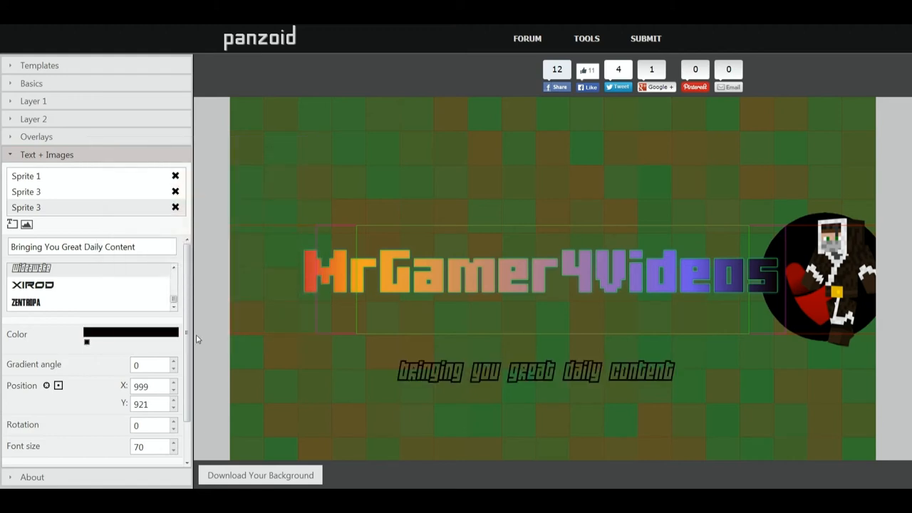
left_click_drag(189, 326, 191, 364)
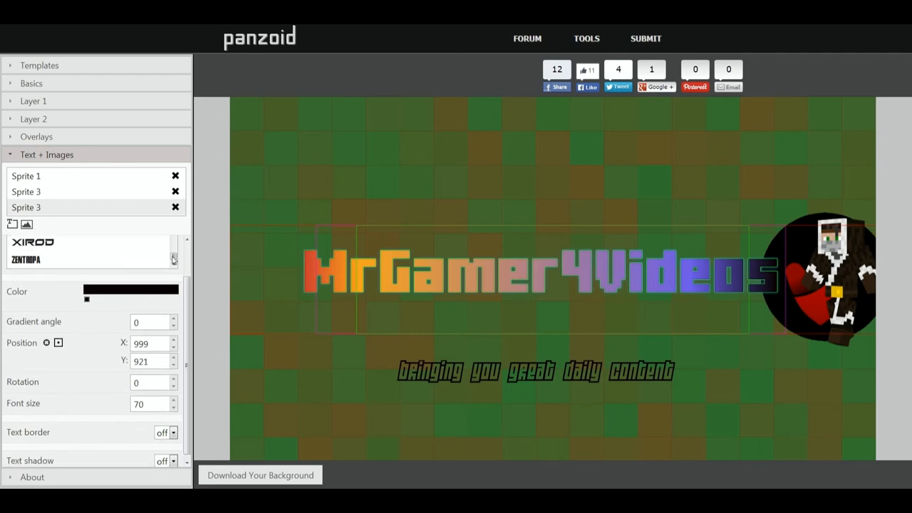
Step: Try XIROD, typewriter and punk fonts, then set the tagline to IFINKYOUFREEKY
key("Down")
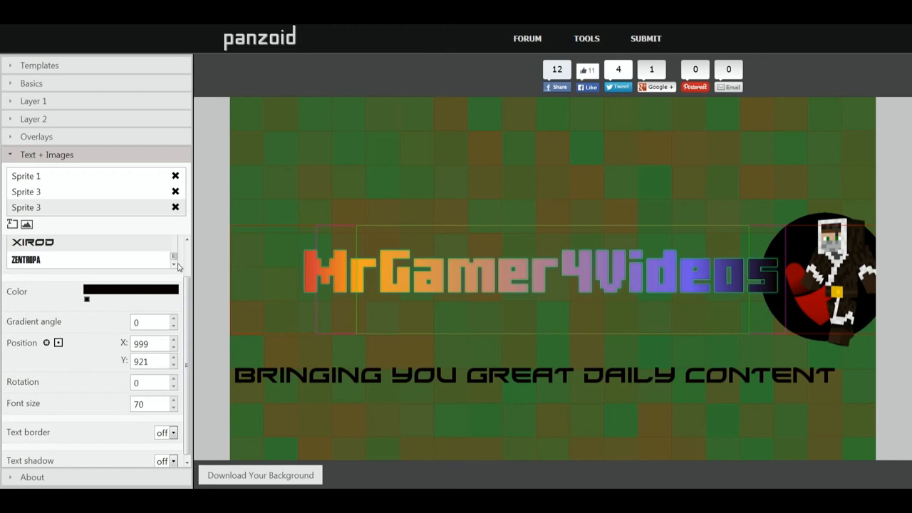
scroll(177, 260, "up", 1)
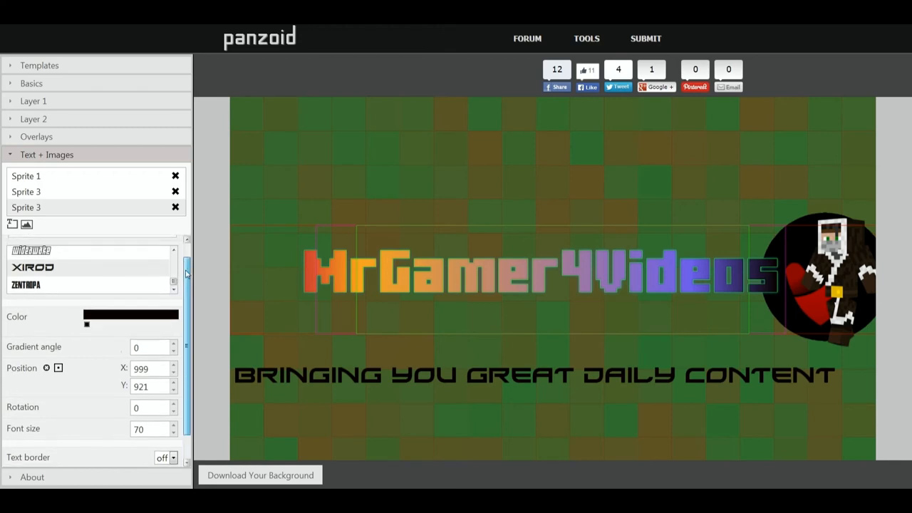
left_click(175, 255)
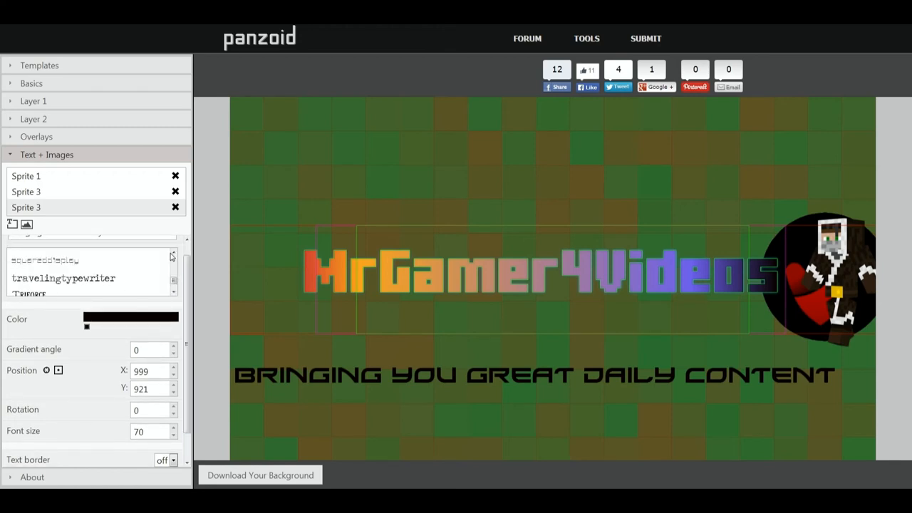
left_click(85, 278)
scroll(175, 264, "up", 3)
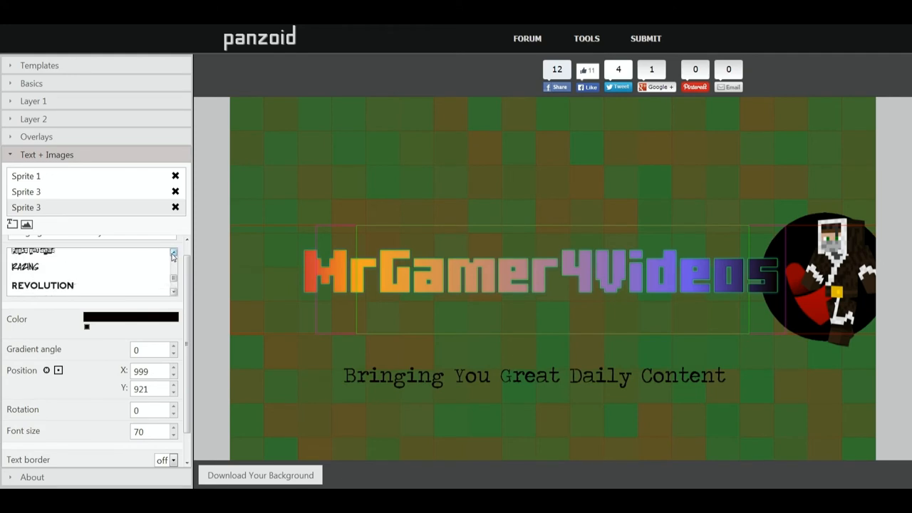
scroll(175, 264, "up", 3)
scroll(175, 264, "up", 2)
left_click(85, 268)
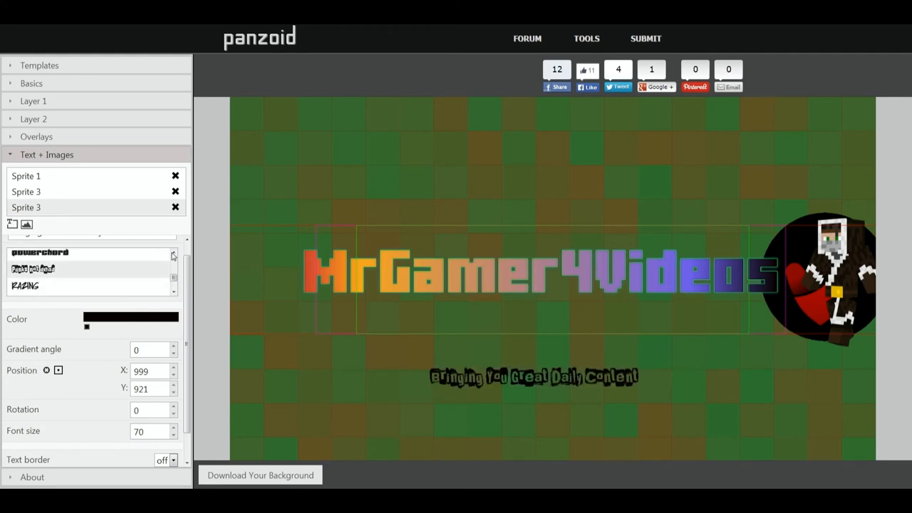
left_click(174, 256)
left_click(174, 255)
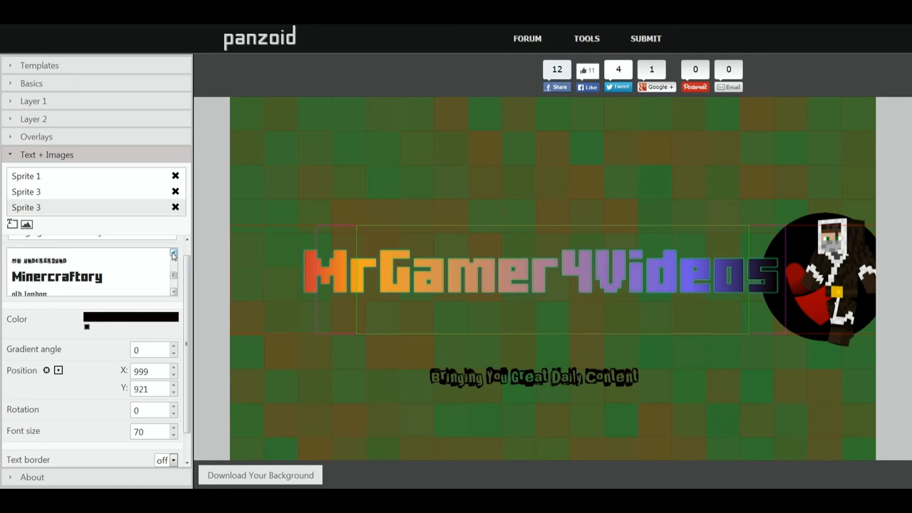
left_click(174, 256)
left_click(174, 255)
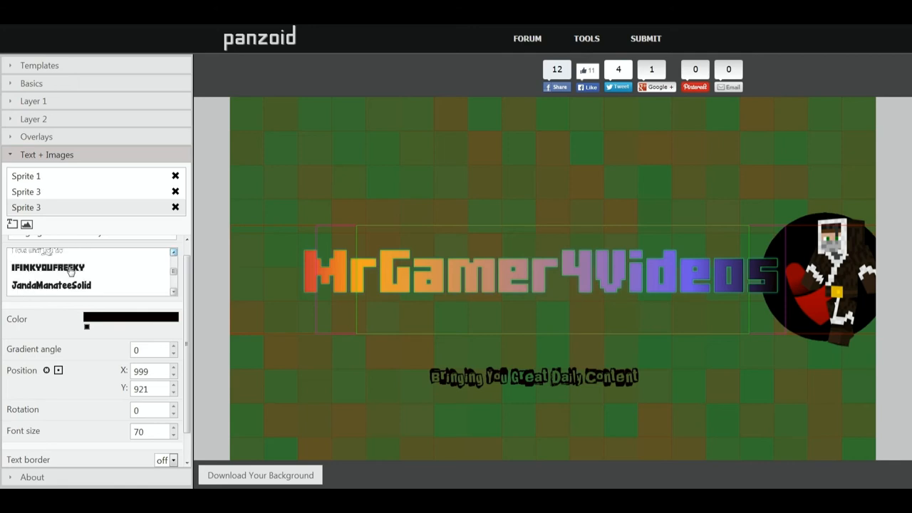
left_click(71, 269)
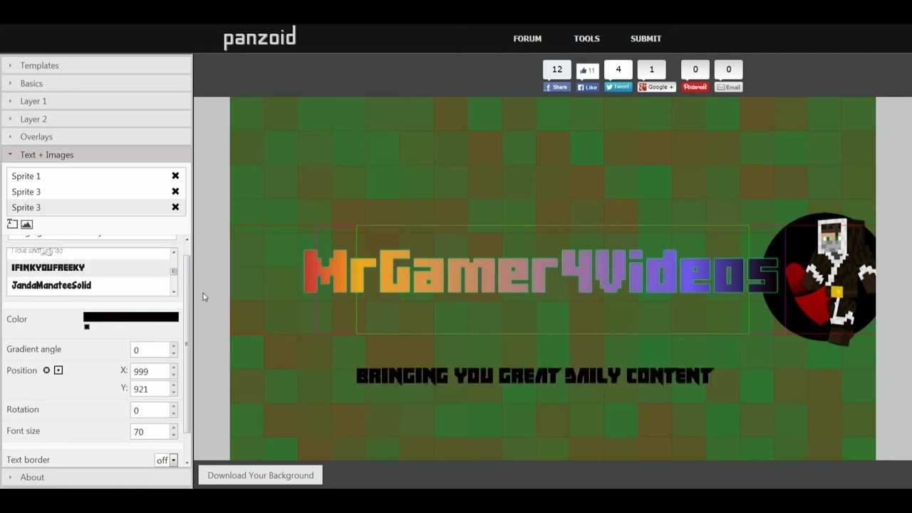
Step: Recolour the tagline white
left_click(87, 326)
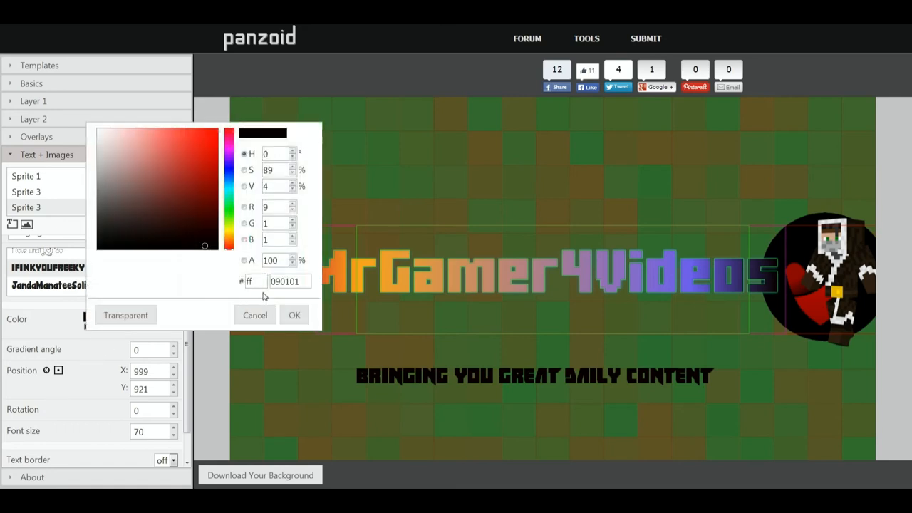
left_click(105, 136)
left_click(294, 315)
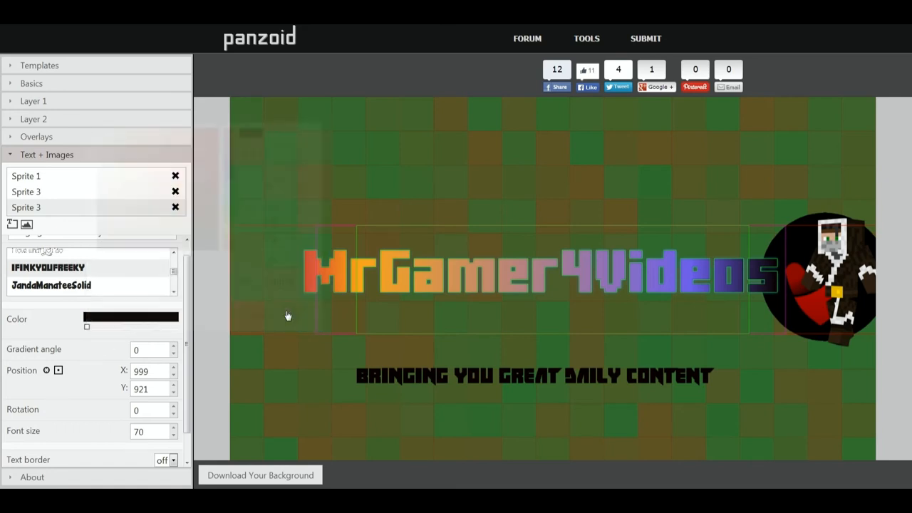
scroll(176, 387, "down", 1)
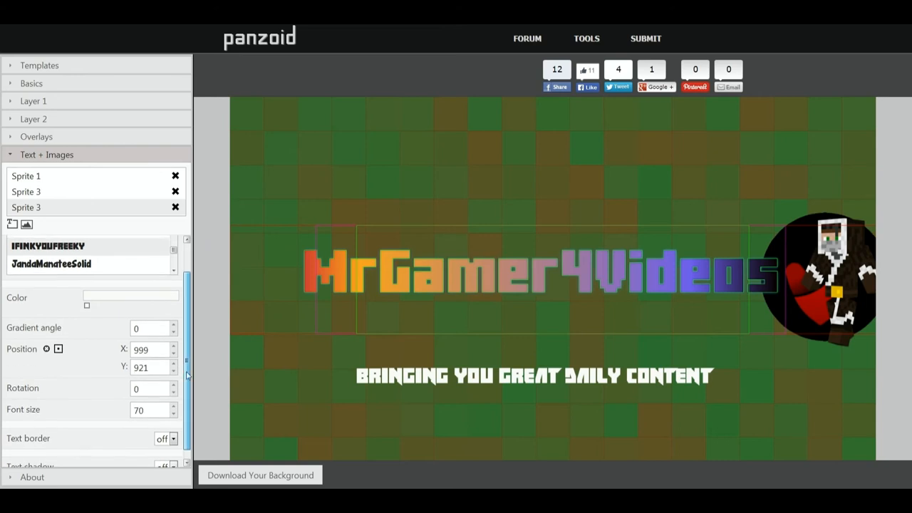
Step: Raise the tagline font size to 114 and add image Sprite 4
left_click(175, 406)
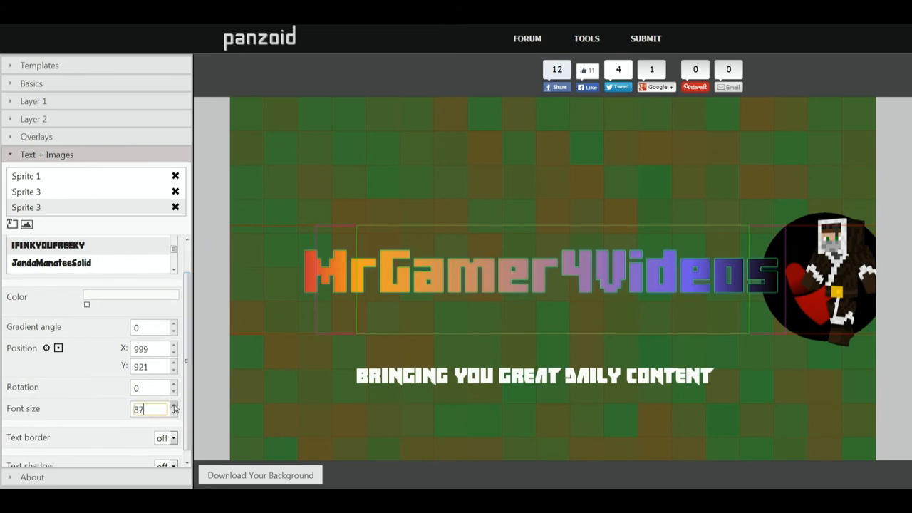
type("114")
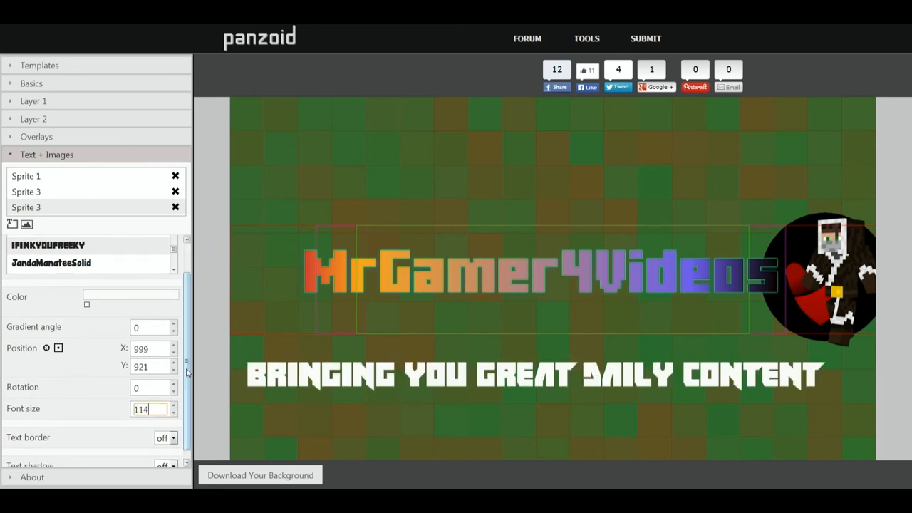
scroll(184, 369, "down", 1)
left_click(27, 225)
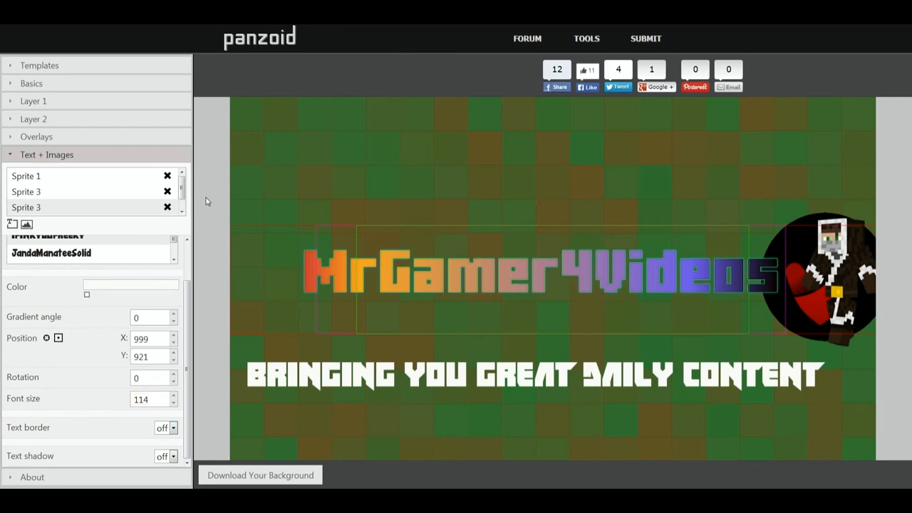
left_click_drag(182, 188, 183, 206)
left_click(26, 208)
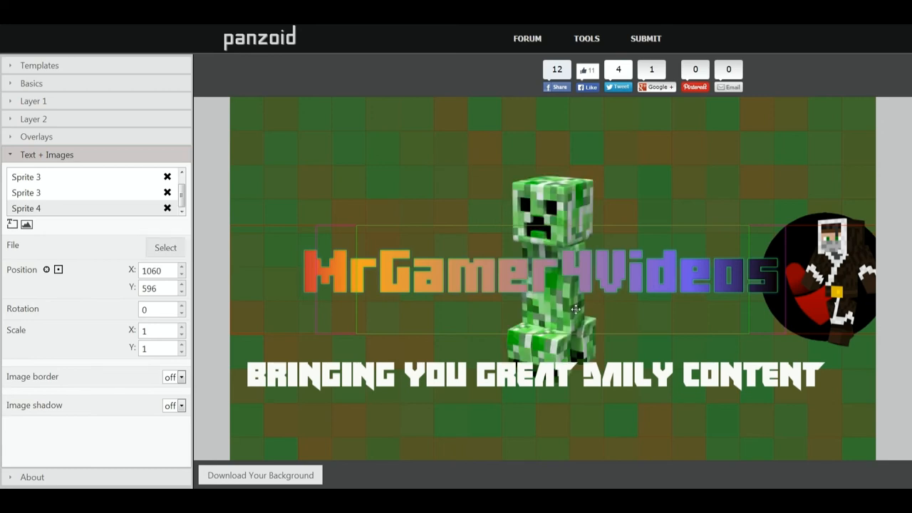
Step: Place the creeper image at the lower left of the title
mouse_move(576, 308)
left_mouse_down()
mouse_move(734, 421)
mouse_move(626, 286)
left_mouse_up()
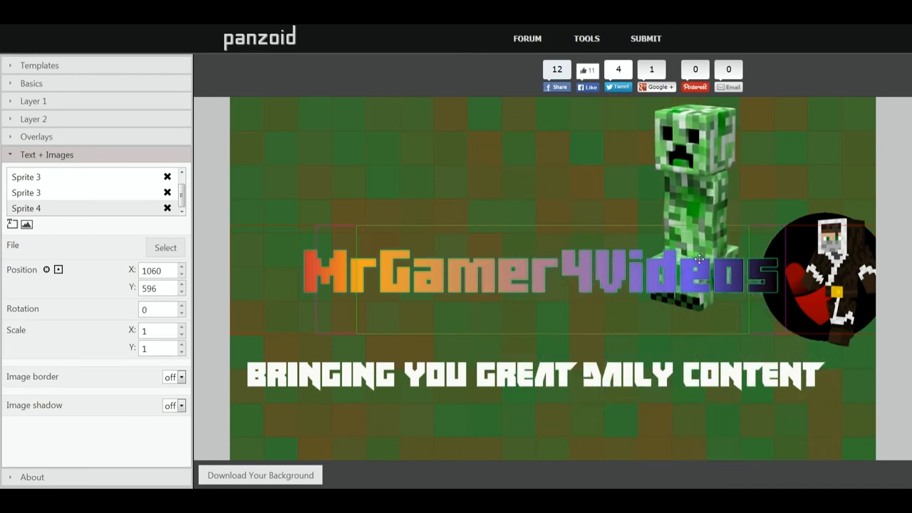
left_click_drag(626, 286, 378, 345)
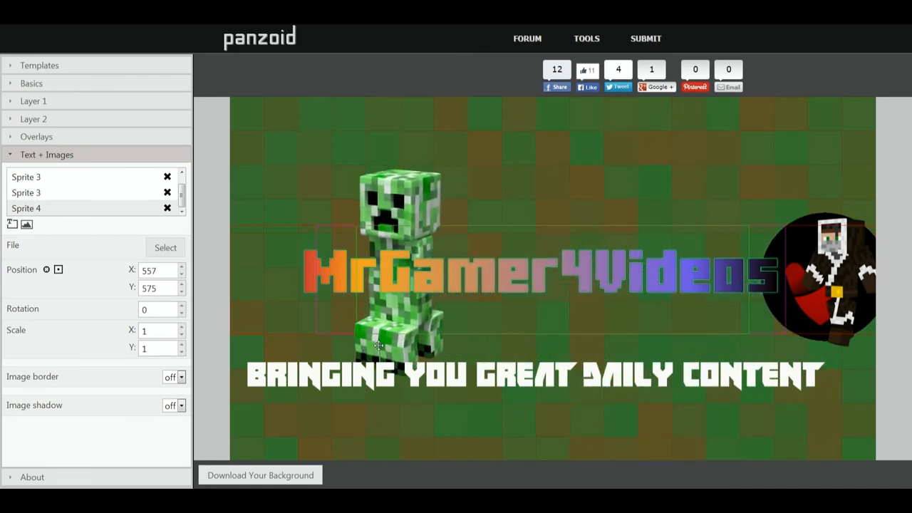
mouse_move(415, 367)
left_mouse_down()
mouse_move(315, 403)
mouse_move(470, 259)
mouse_move(407, 216)
mouse_move(294, 171)
left_mouse_up()
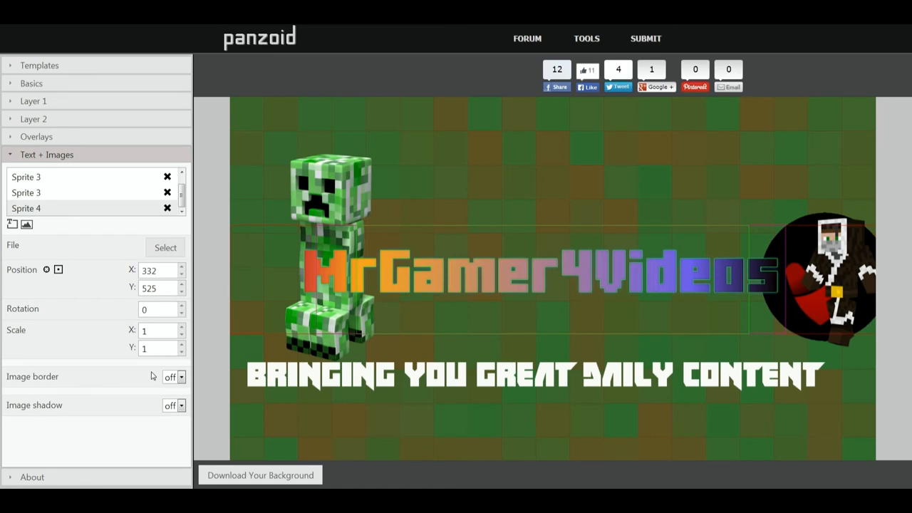
Step: Flip the creeper with Scale X and Y -1, tilt it 28 degrees and settle it at the left edge
left_click(182, 352)
type("-1")
left_click(181, 334)
left_click(182, 312)
left_click(183, 306)
left_click(183, 307)
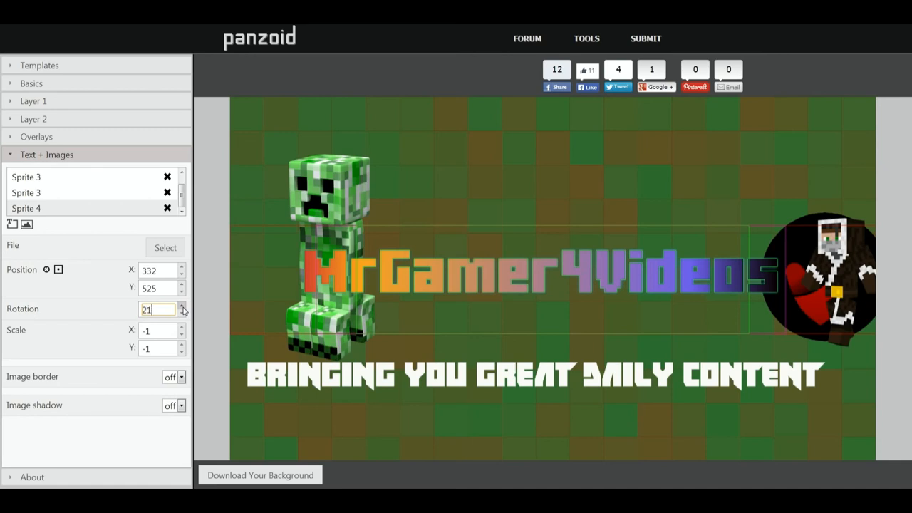
left_click(183, 307)
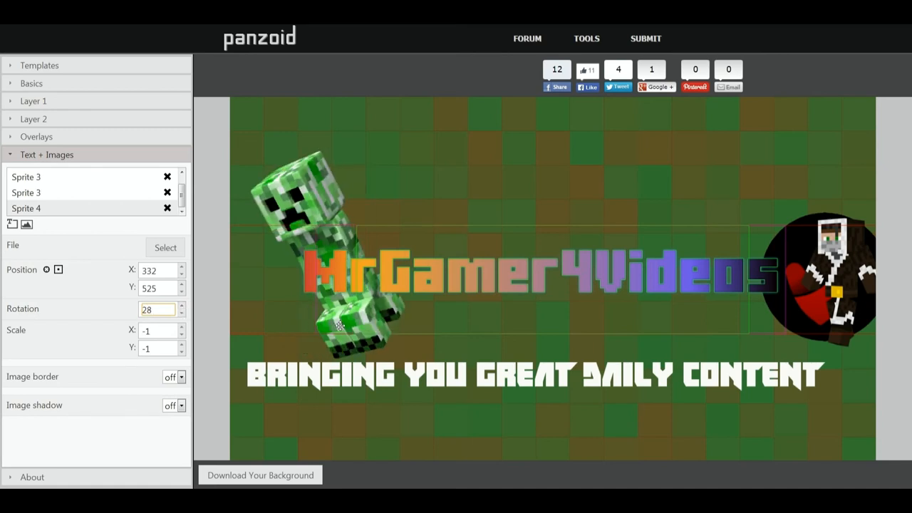
left_click_drag(310, 311, 314, 350)
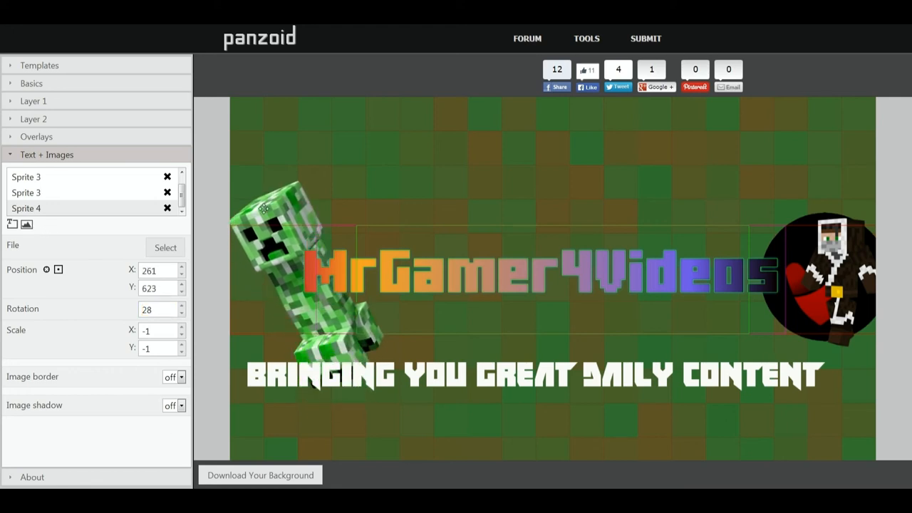
left_click(181, 195)
scroll(181, 194, "down", 1)
Step: Place the Skype logo top-left on Sprite 5 and move the creeper toward the bottom-left
left_click(85, 208)
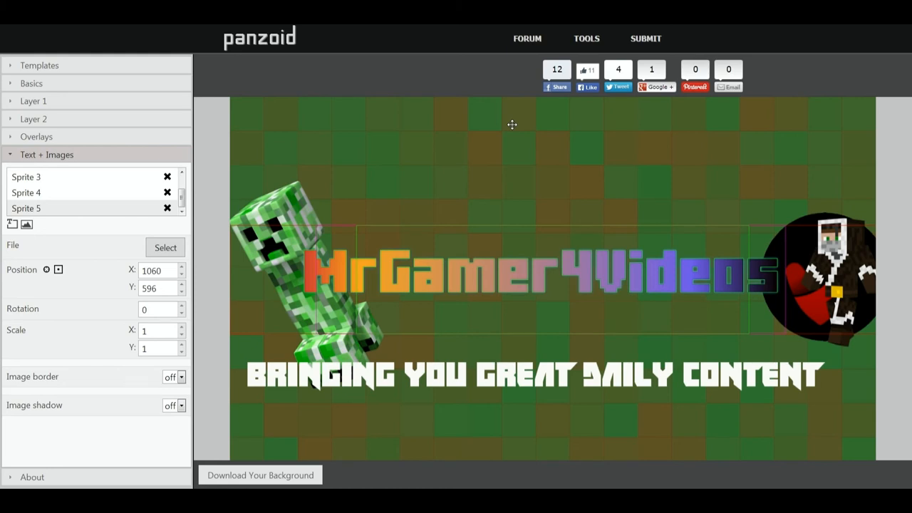
mouse_move(542, 271)
left_mouse_down()
mouse_move(318, 184)
mouse_move(343, 197)
mouse_move(314, 168)
left_mouse_up()
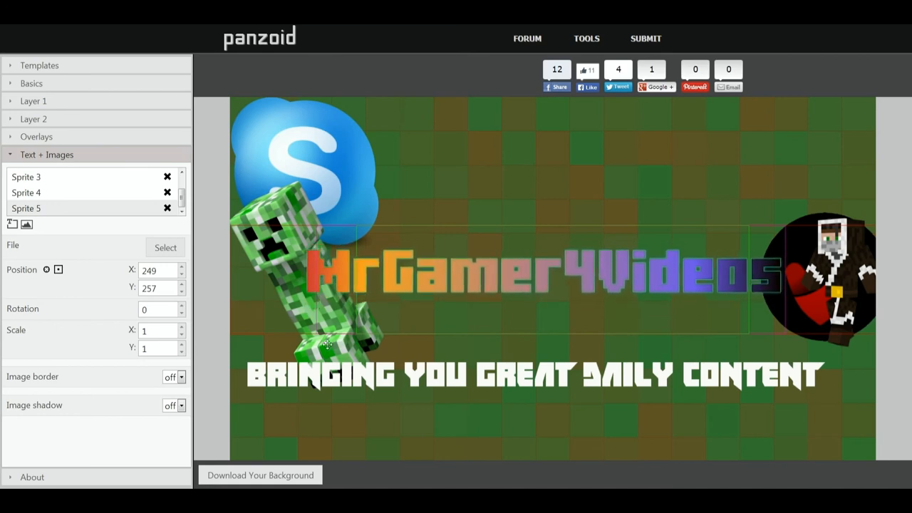
left_click_drag(325, 352, 327, 417)
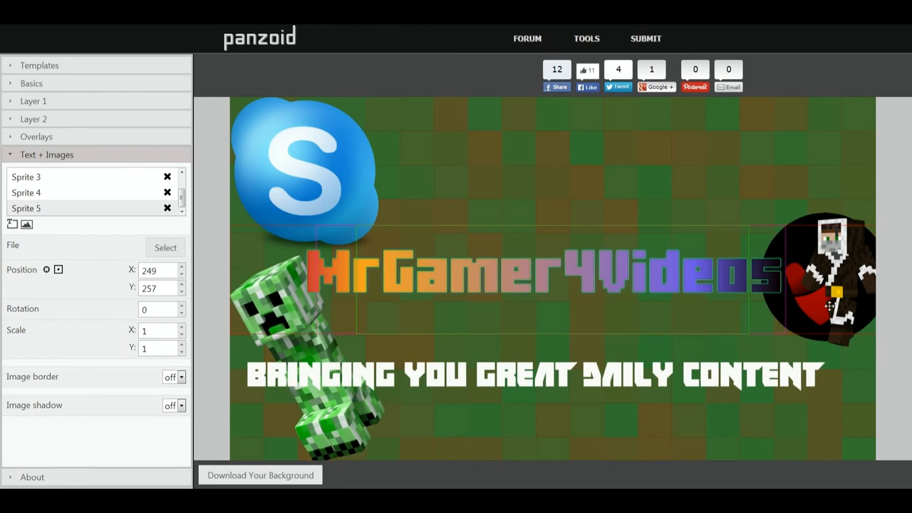
Step: Move the character circle to the top-right corner and nudge the title and Skype logo
mouse_move(831, 306)
left_mouse_down()
mouse_move(814, 404)
mouse_move(820, 184)
mouse_move(827, 187)
left_mouse_up()
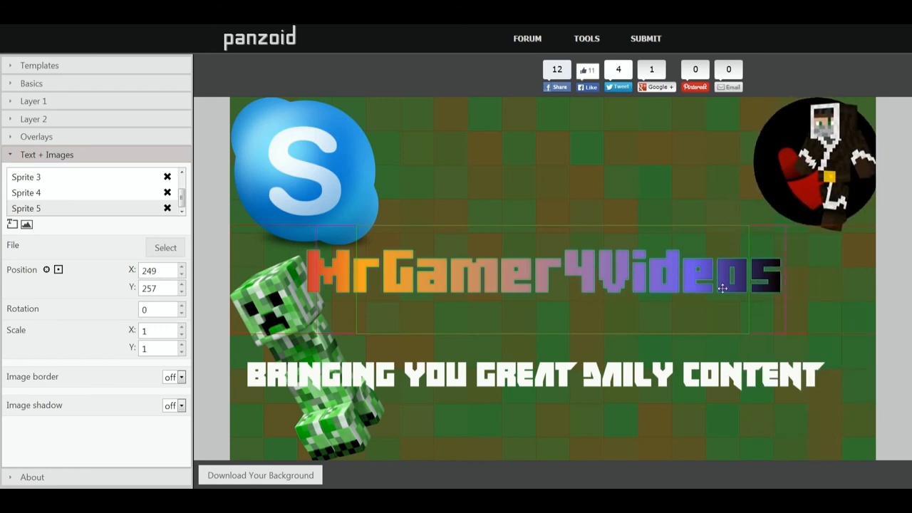
left_click_drag(723, 287, 732, 293)
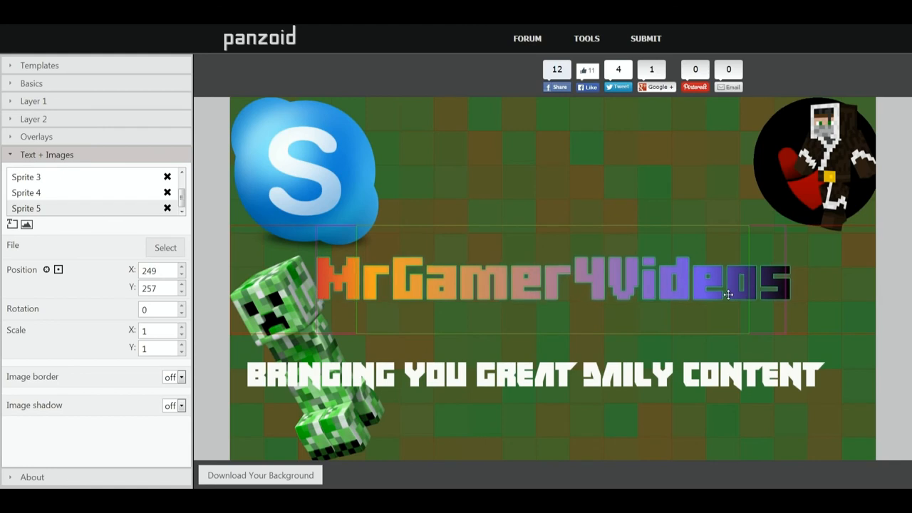
left_click_drag(320, 147, 321, 147)
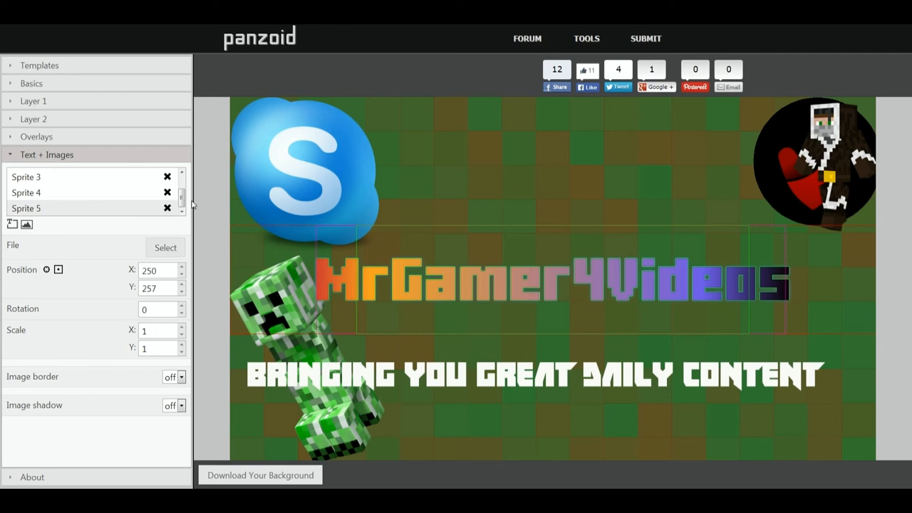
scroll(182, 199, "down", 1)
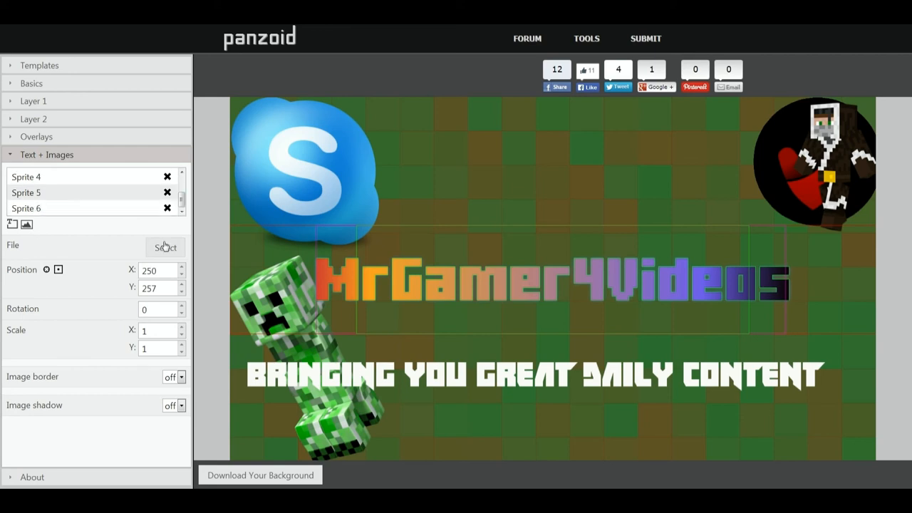
Step: Put the Follow Me bird on Sprite 6 in the bottom-right corner and nudge the tagline right
left_click(86, 208)
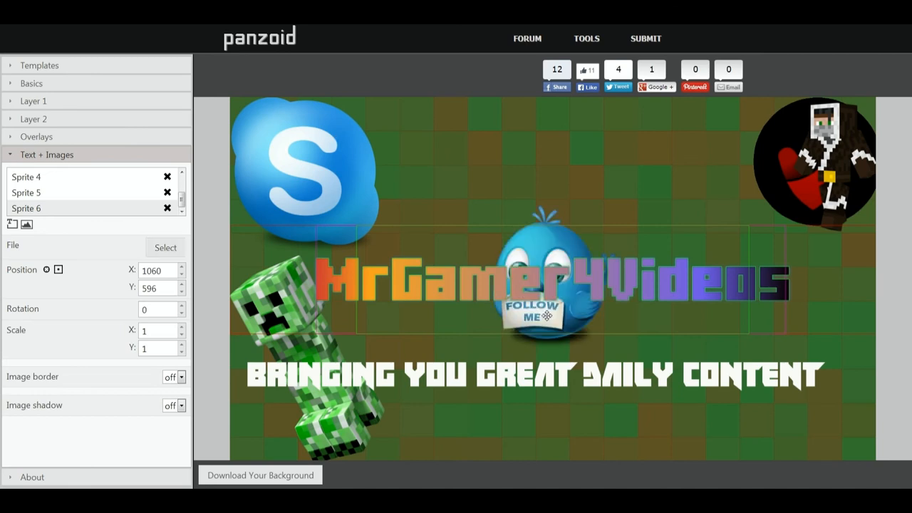
mouse_move(547, 316)
left_mouse_down()
mouse_move(563, 345)
mouse_move(797, 442)
left_mouse_up()
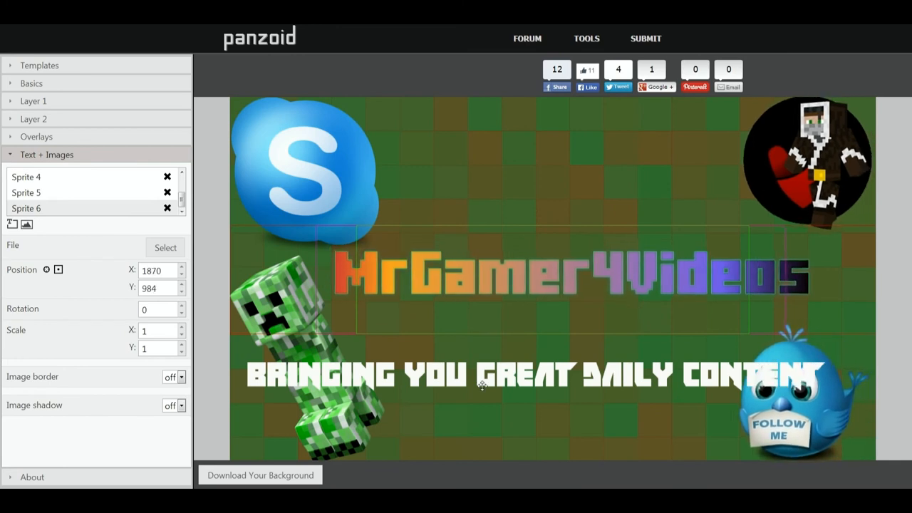
left_click_drag(484, 385, 498, 383)
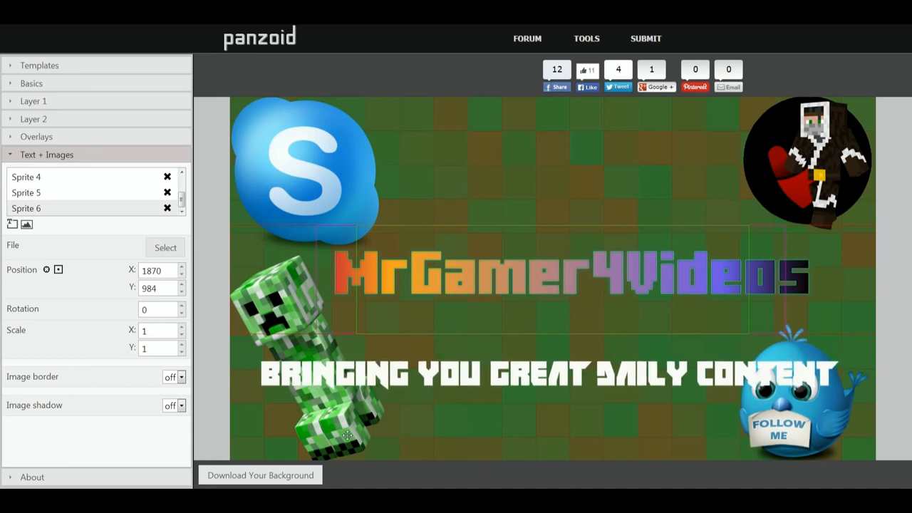
Step: Select the tagline text layer and give its first colour stop a blue-grey shade
left_click(86, 193)
left_click(86, 177)
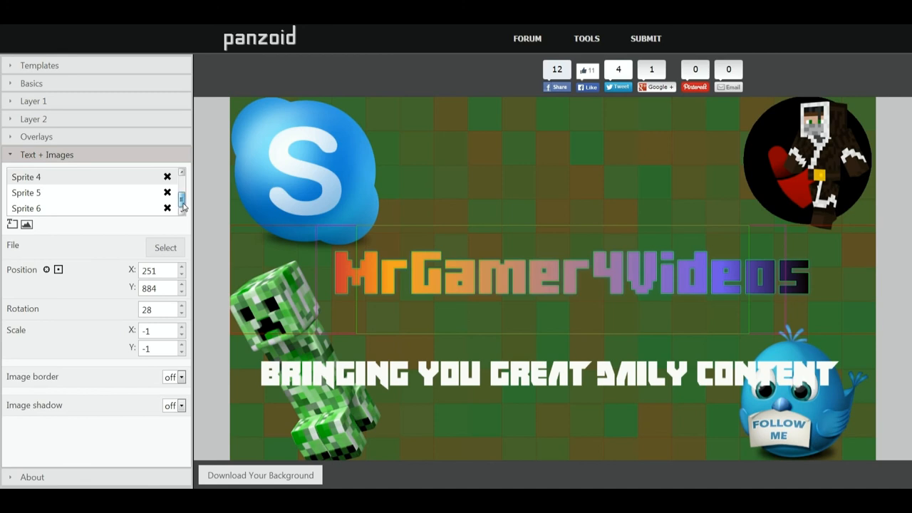
scroll(85, 186, "up", 1)
left_click(86, 177)
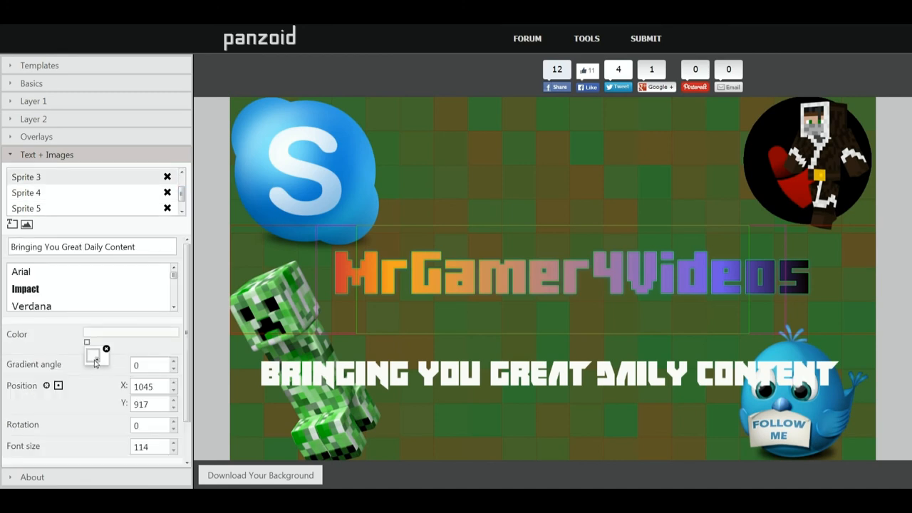
left_click(130, 333)
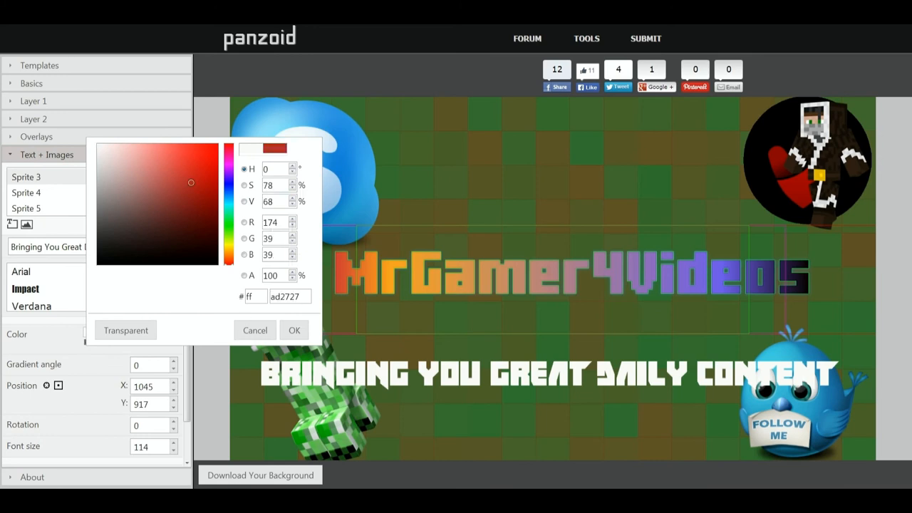
left_click(137, 204)
left_click(228, 192)
left_click(138, 204)
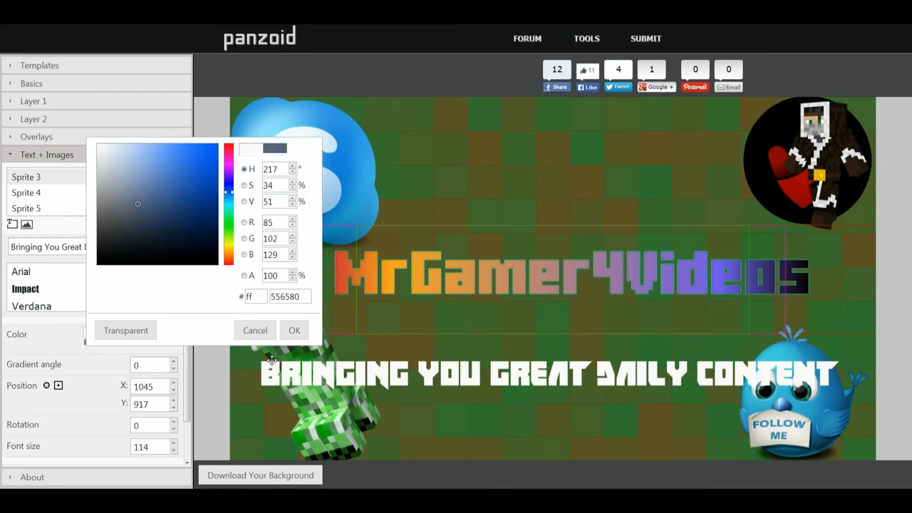
left_click(296, 331)
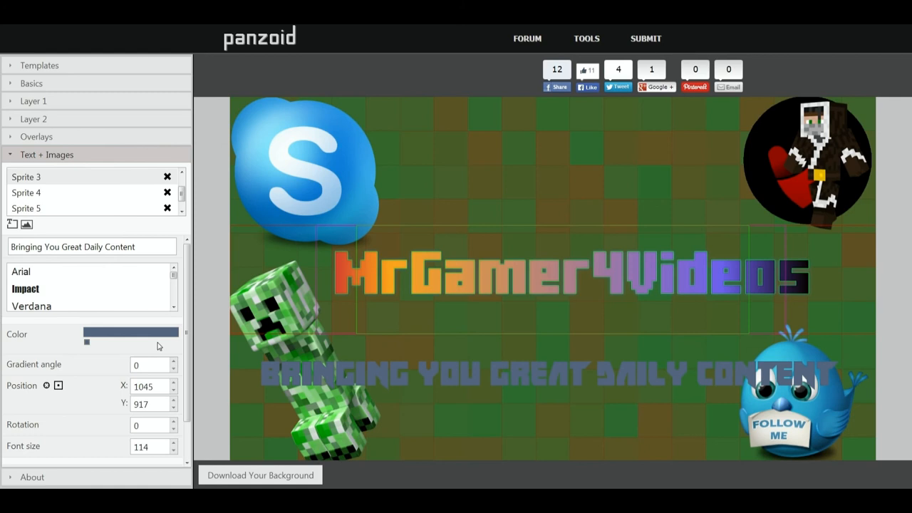
Step: Add a bright blue gradient stop and shift the right stop toward the middle
left_click(145, 339)
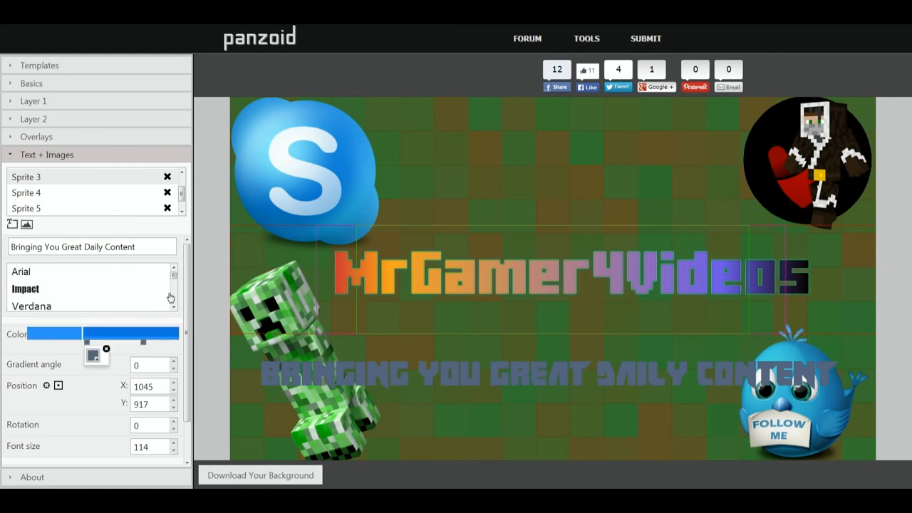
left_click(94, 357)
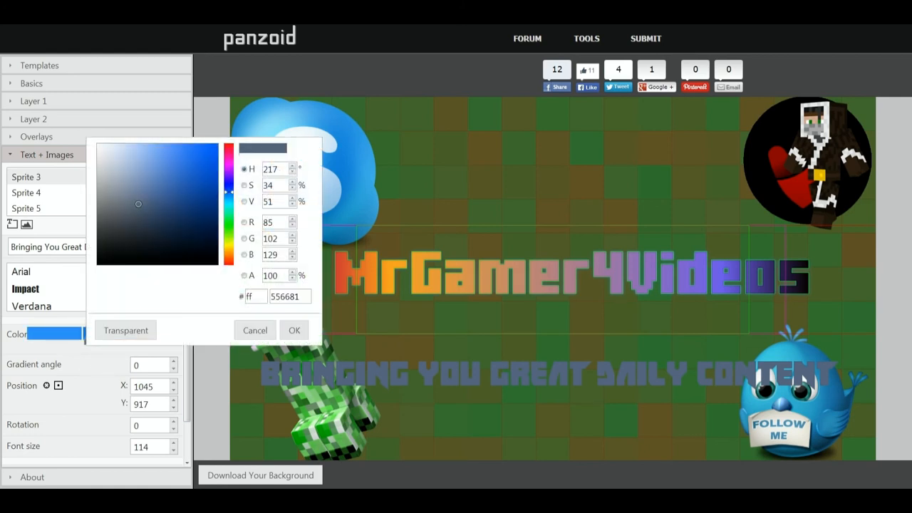
left_click(228, 187)
left_click_drag(164, 179, 182, 149)
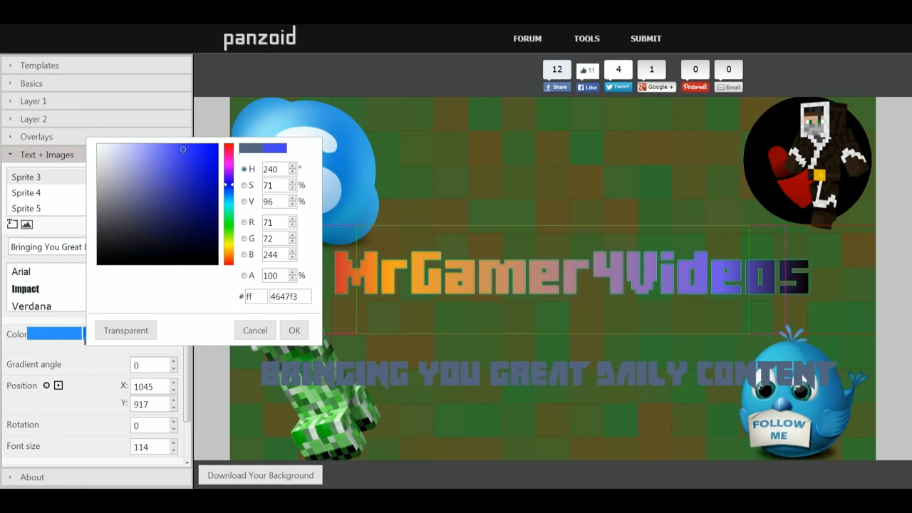
left_click(294, 330)
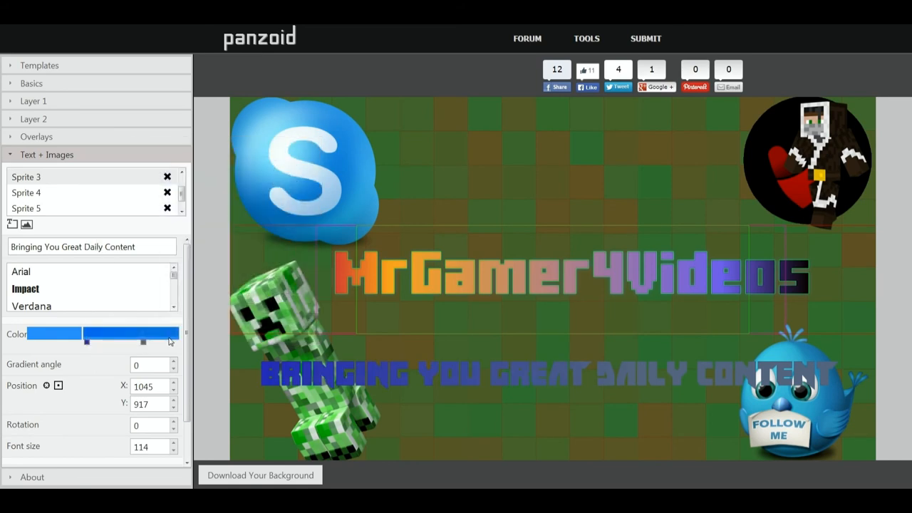
left_click(143, 342)
left_click(150, 356)
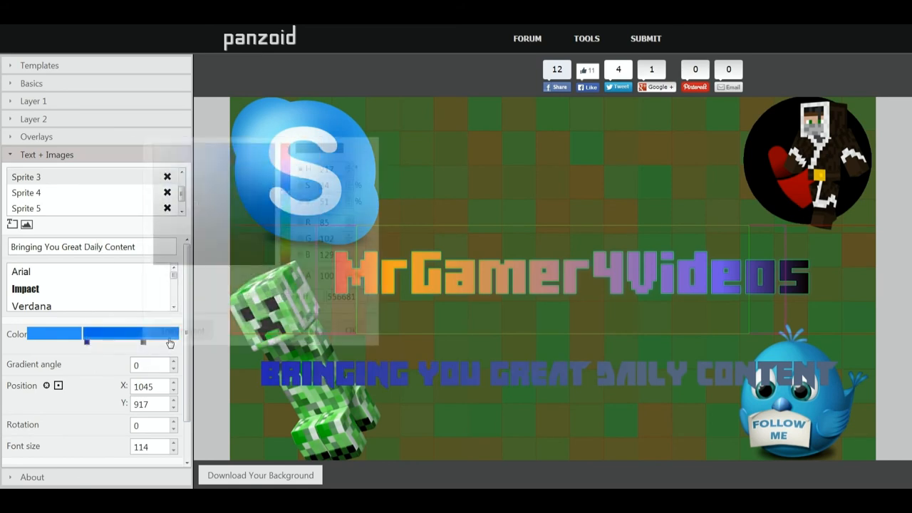
left_click(351, 330)
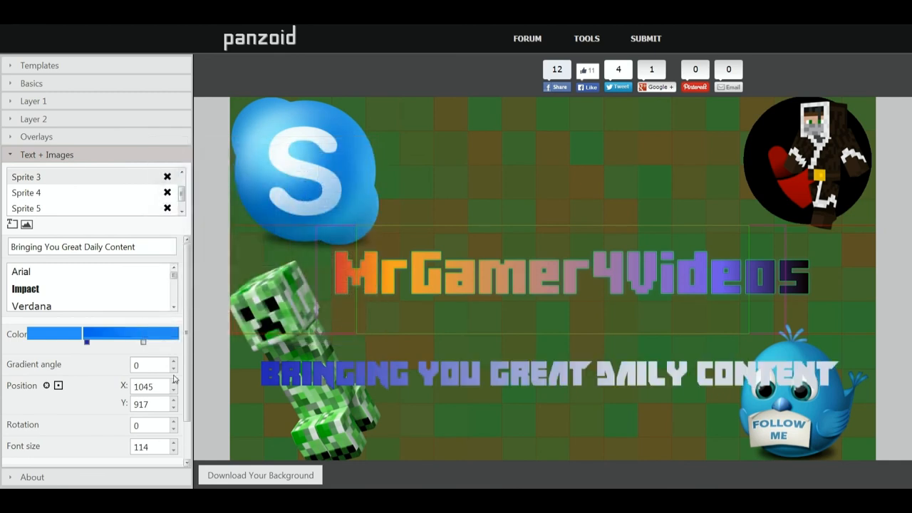
left_click_drag(142, 343, 112, 343)
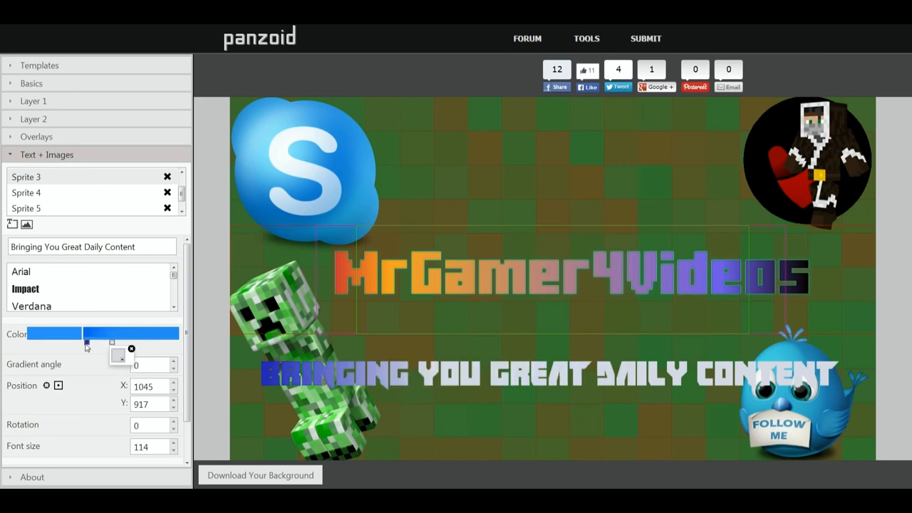
Step: Add dark and middle blue stops and finish the gradient with light blue at the right end
left_click(161, 343)
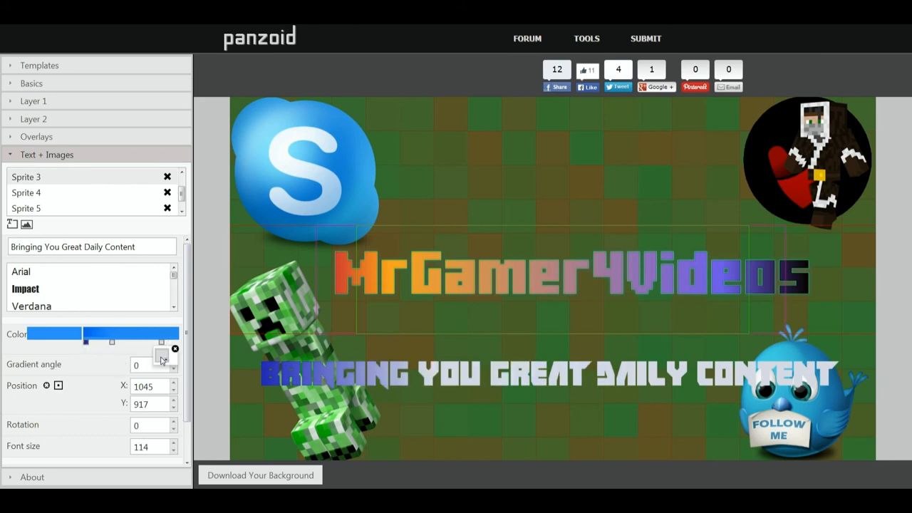
left_click(163, 357)
left_click(235, 162)
left_click(363, 329)
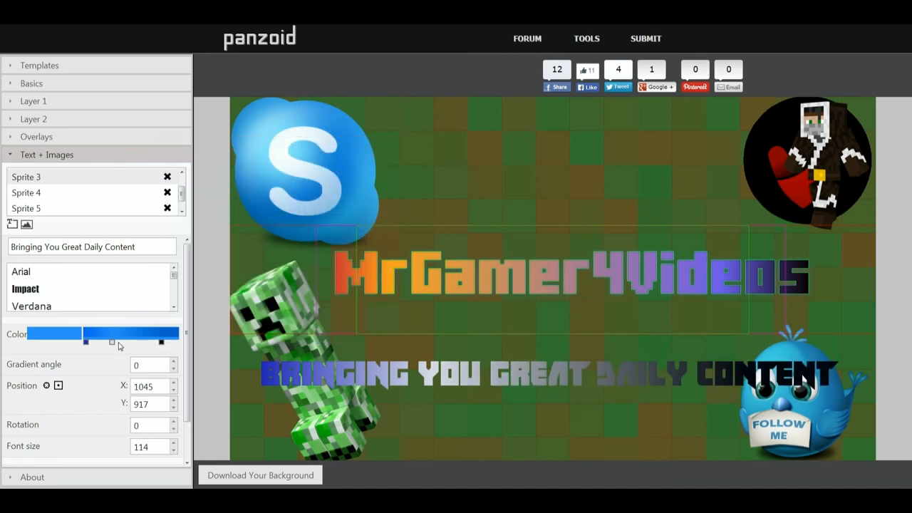
left_click(119, 343)
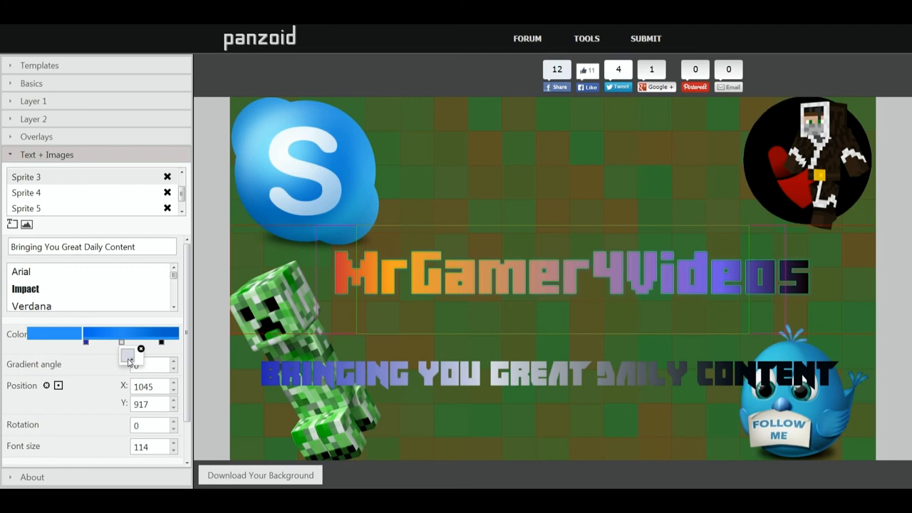
left_click(128, 357)
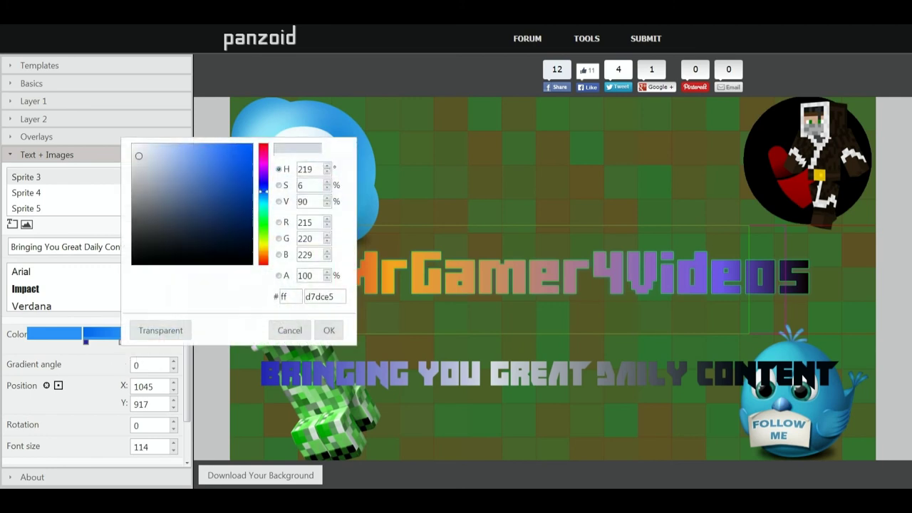
left_click(329, 330)
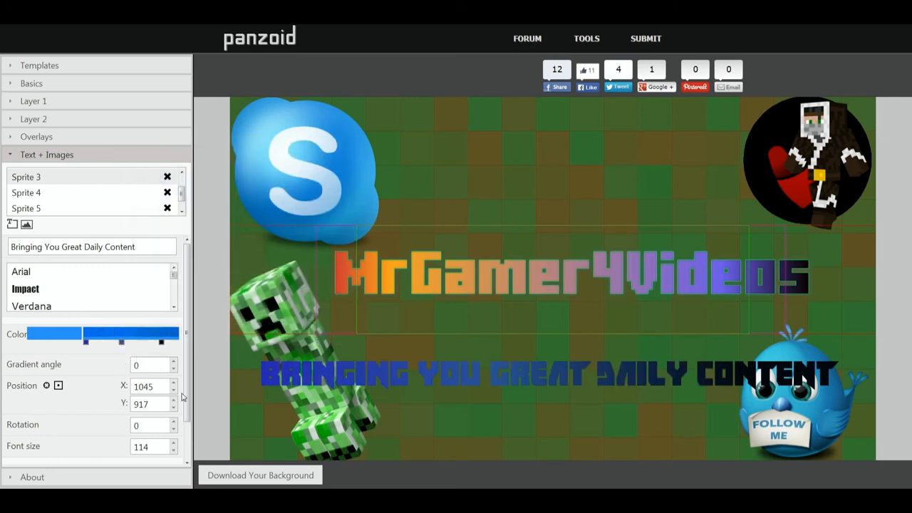
left_click_drag(189, 379, 186, 311)
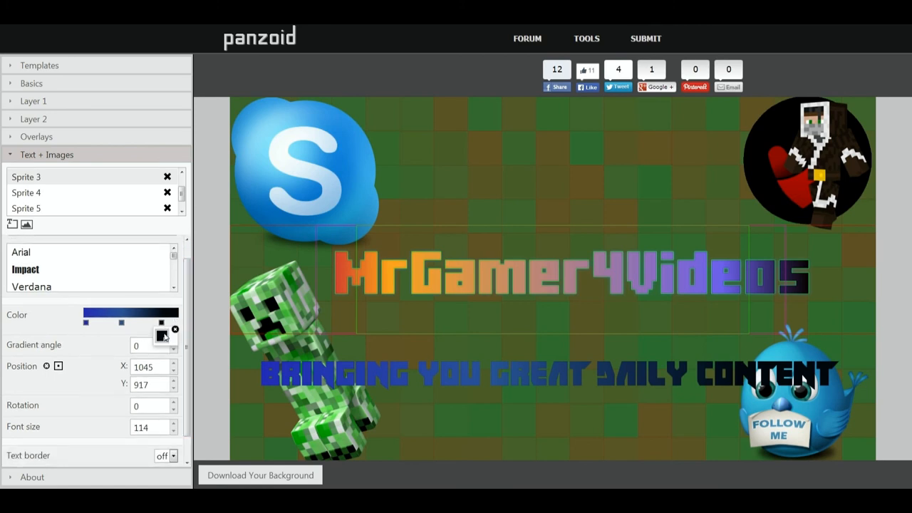
left_click(163, 336)
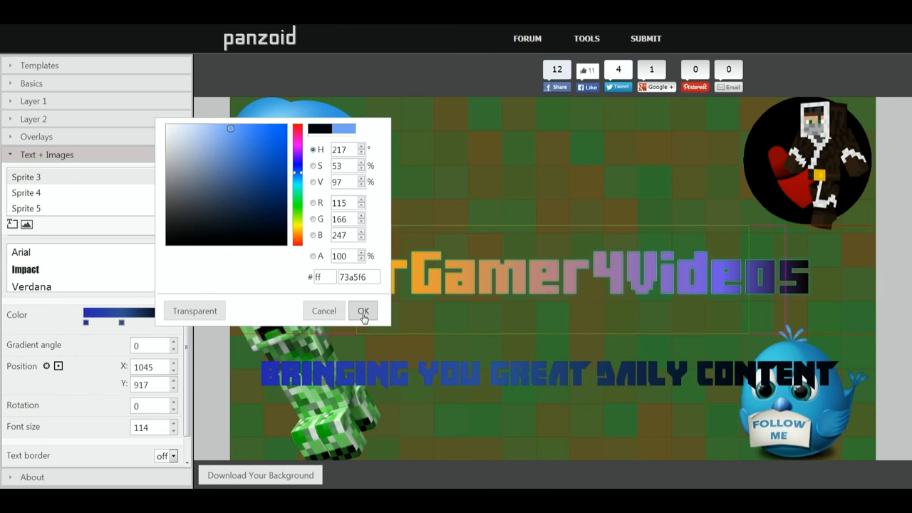
left_click(363, 311)
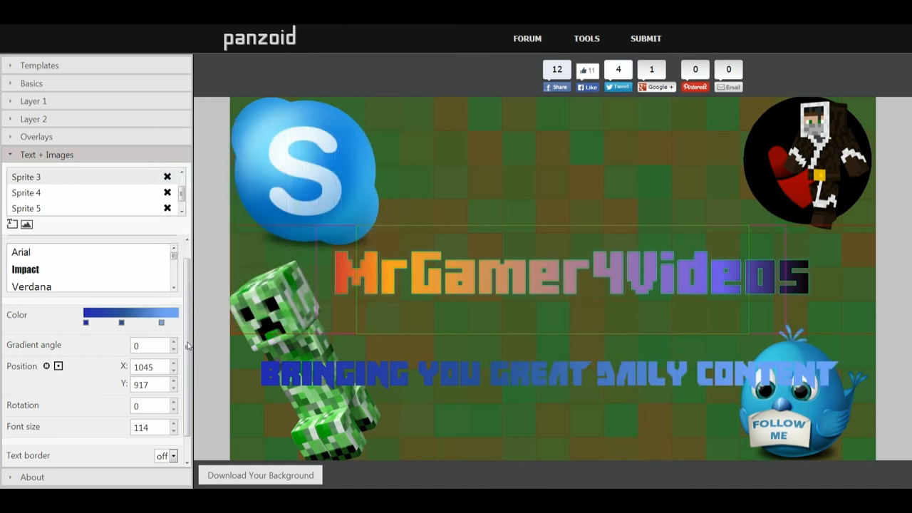
left_click_drag(188, 346, 188, 371)
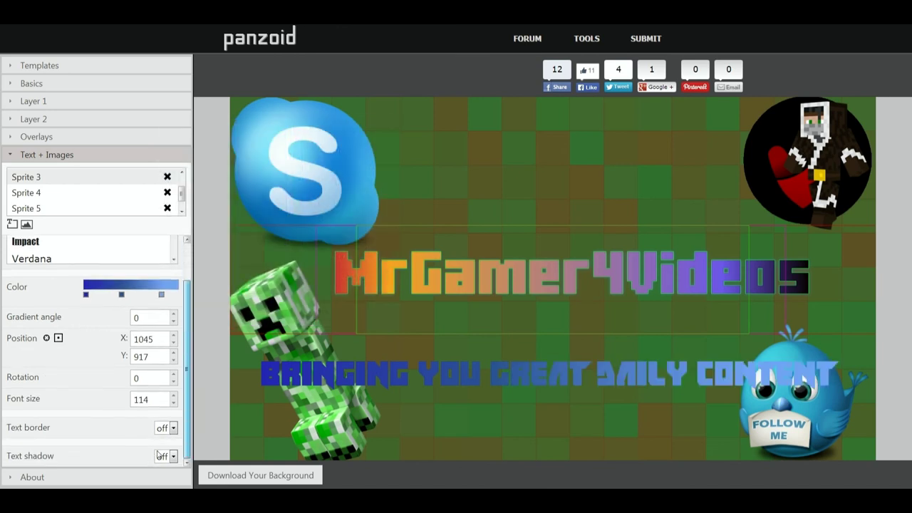
Step: Expand the About section and download the finished banner
left_click(91, 482)
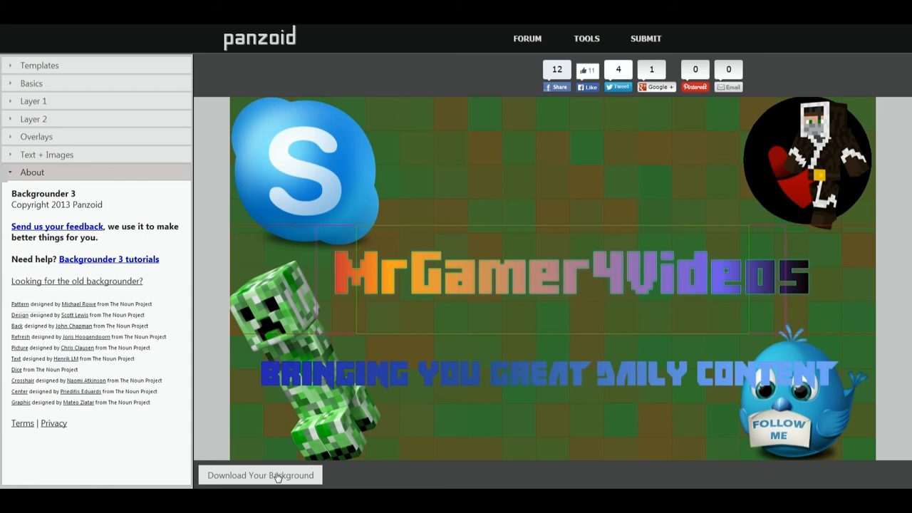
left_click(278, 477)
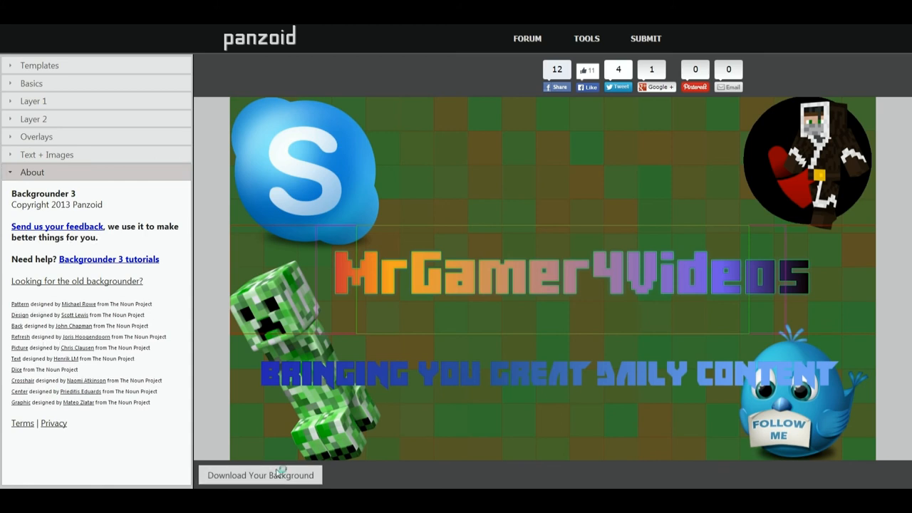